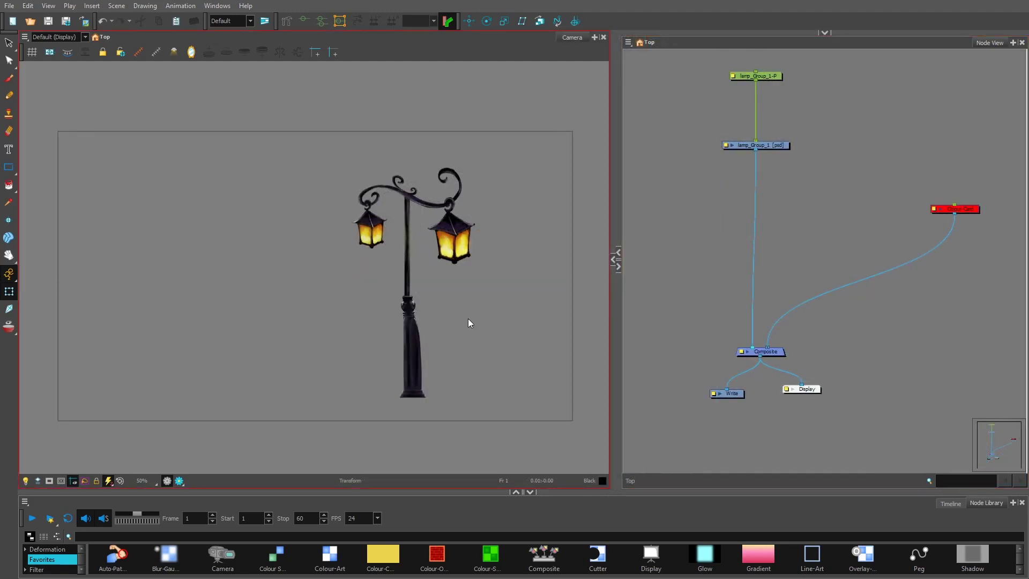
# Show the street lamp in the camera view's render preview and examine it close up.
pyautogui.scroll(1, 466, 315)
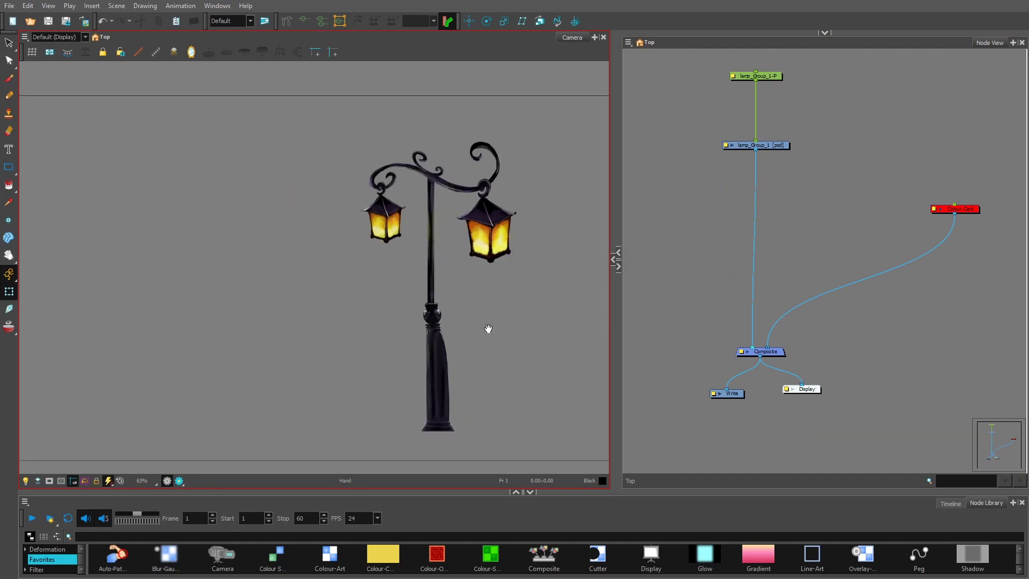
pyautogui.moveTo(488, 328); pyautogui.dragTo(464, 310)
pyautogui.scroll(1, 508, 379)
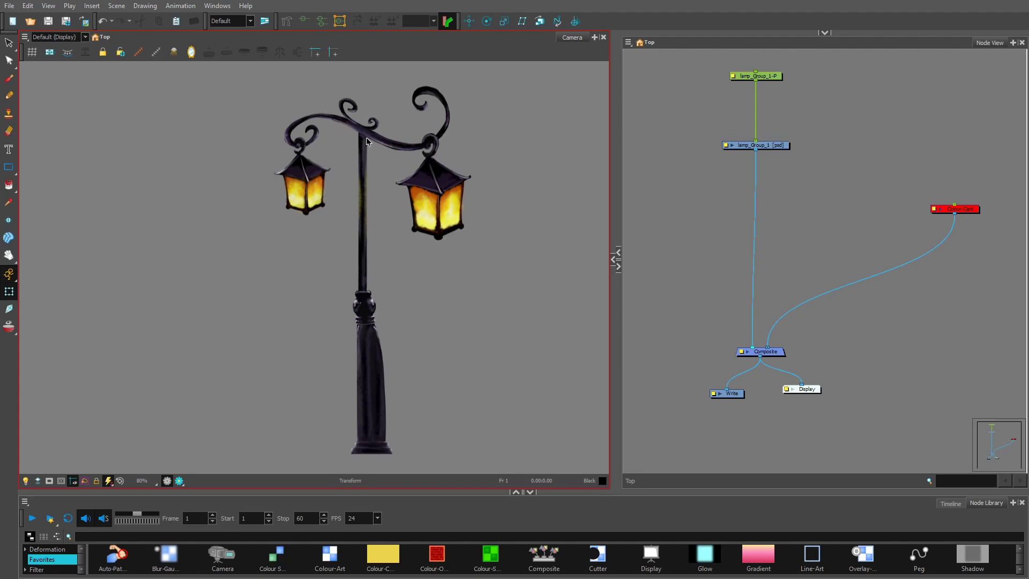
pyautogui.click(741, 172)
pyautogui.click(584, 246)
pyautogui.click(179, 481)
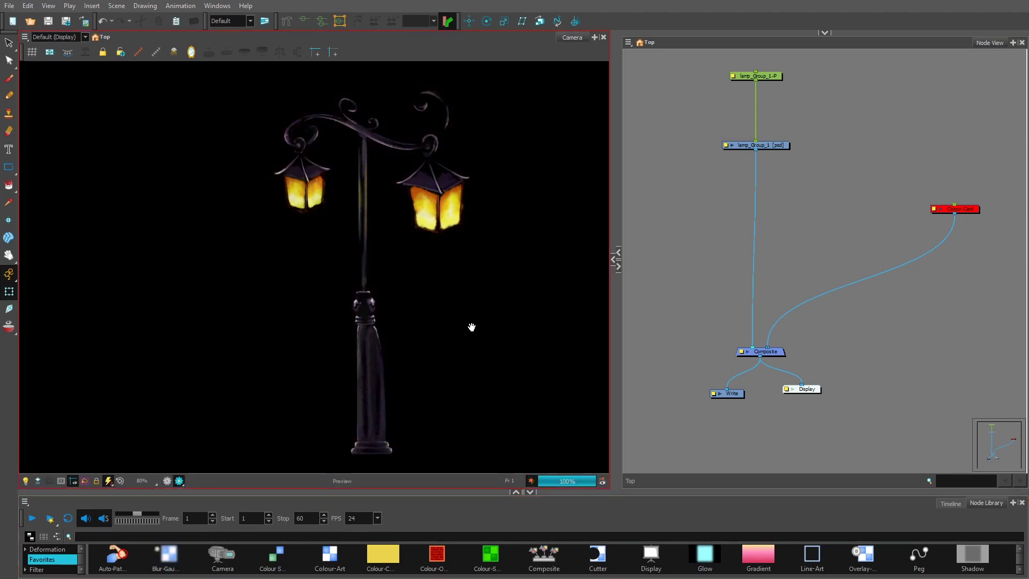
pyautogui.press('2')
pyautogui.moveTo(471, 327)
pyautogui.mouseDown()
pyautogui.moveTo(464, 322)
pyautogui.moveTo(461, 338)
pyautogui.moveTo(464, 319)
pyautogui.mouseUp()
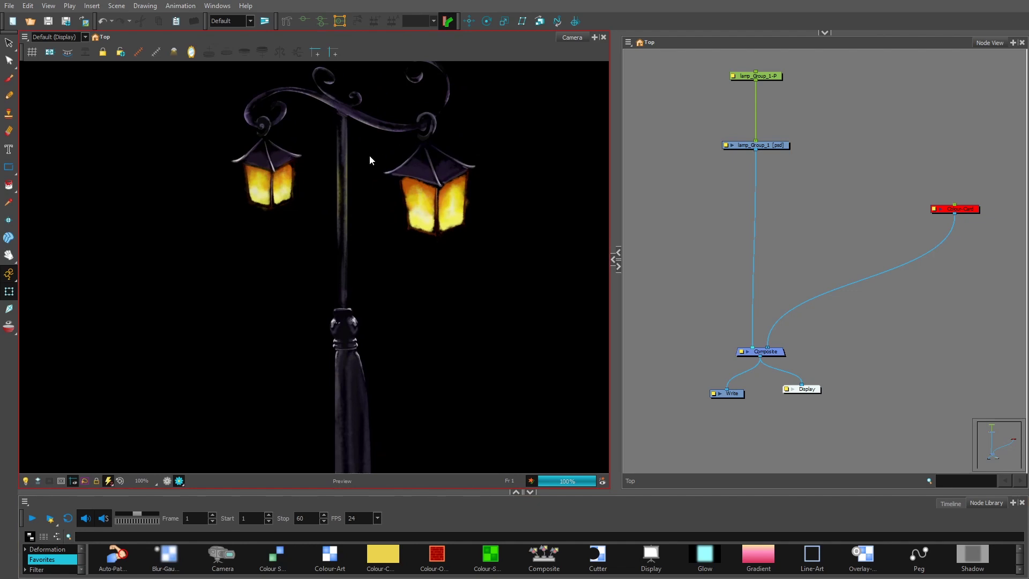
pyautogui.scroll(-2, 461, 257)
pyautogui.scroll(1, 461, 337)
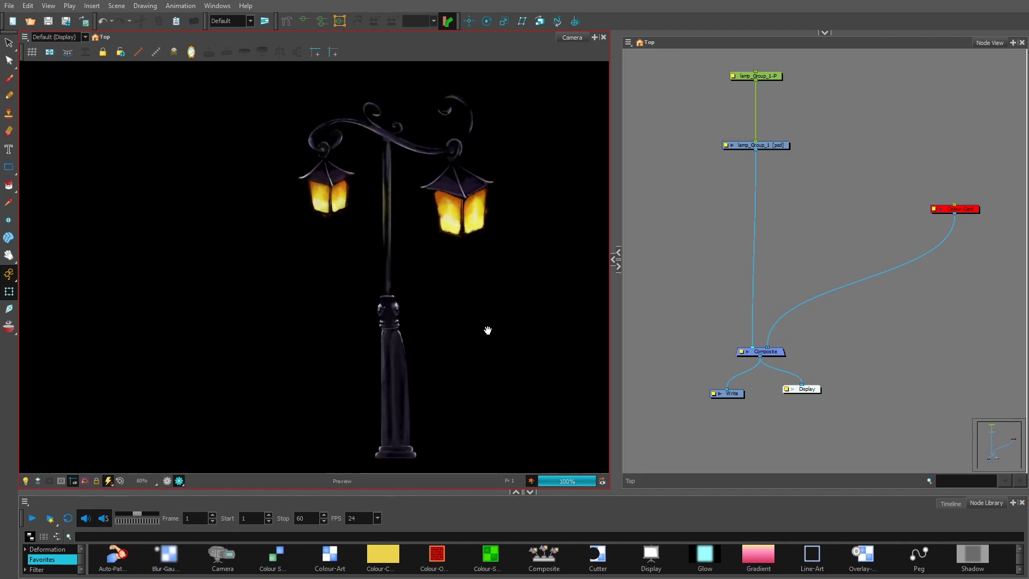
# Enlarge the node library area and turn the camera's render preview back on.
pyautogui.click(683, 478)
pyautogui.moveTo(692, 490); pyautogui.dragTo(691, 480)
pyautogui.click(208, 431)
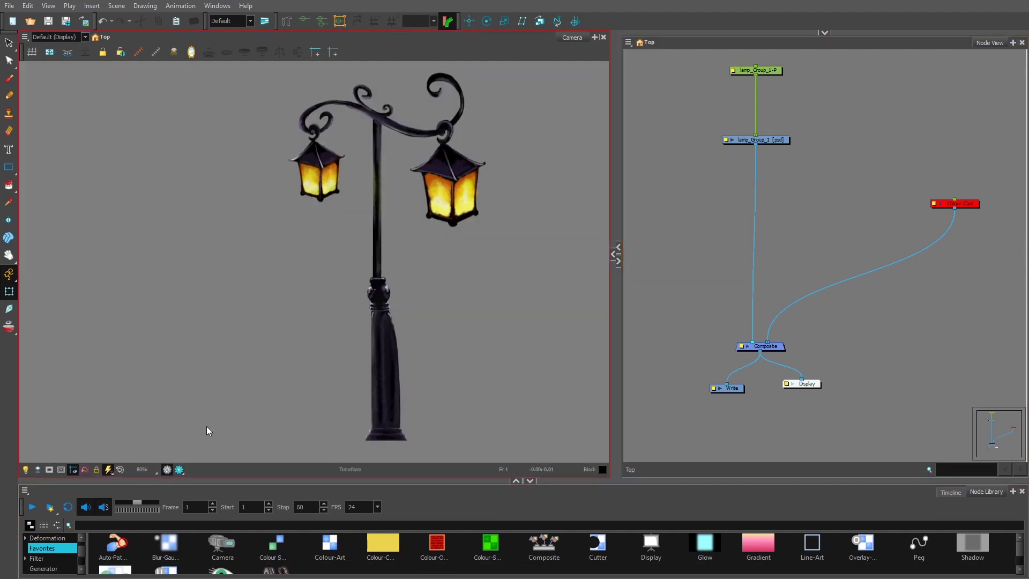
pyautogui.click(179, 469)
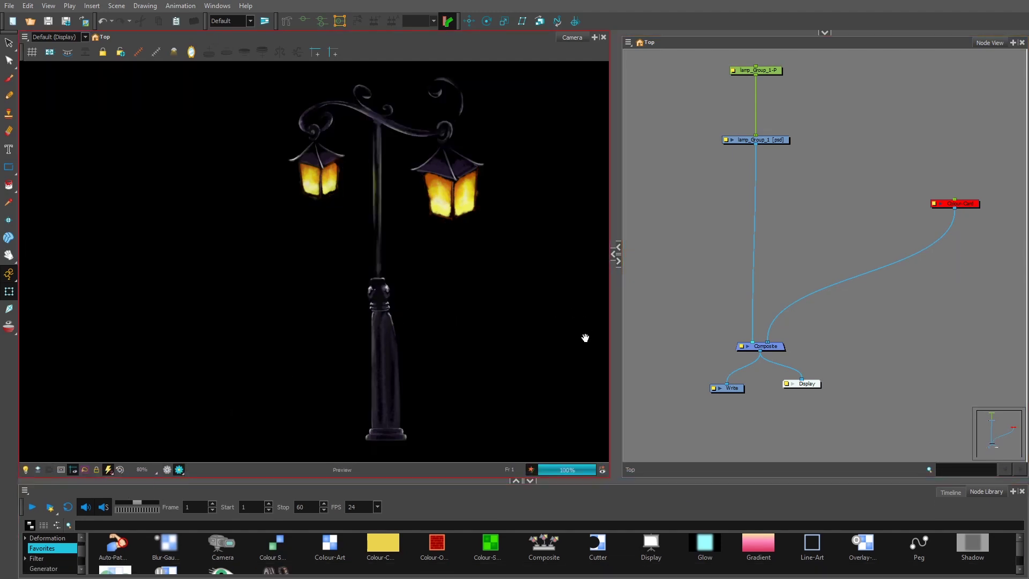
pyautogui.moveTo(738, 479); pyautogui.dragTo(747, 454)
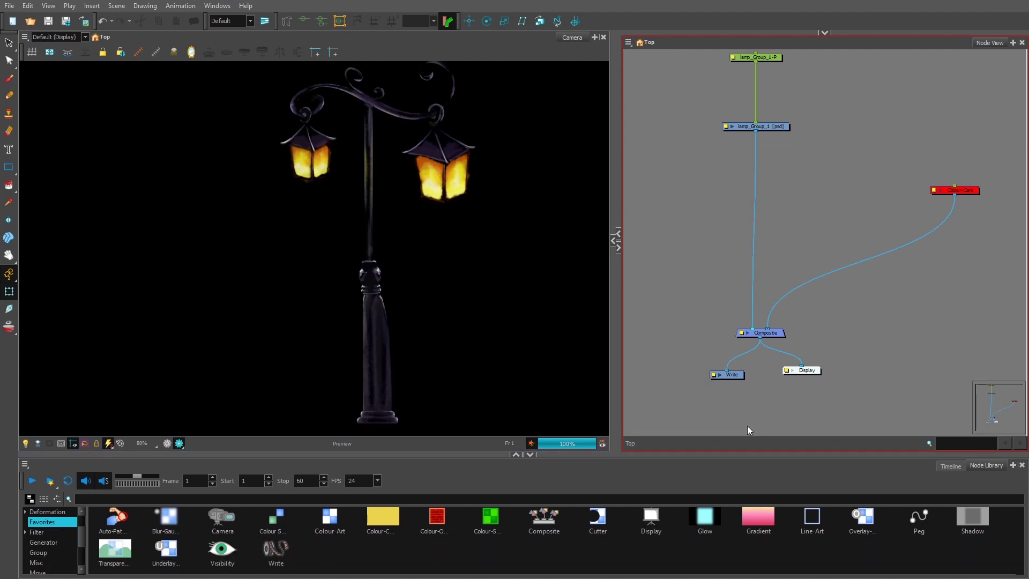
# Search the node library for "glow" and add a Glow node to the free area beside the lamp's connection.
pyautogui.click(989, 465)
pyautogui.click(508, 498)
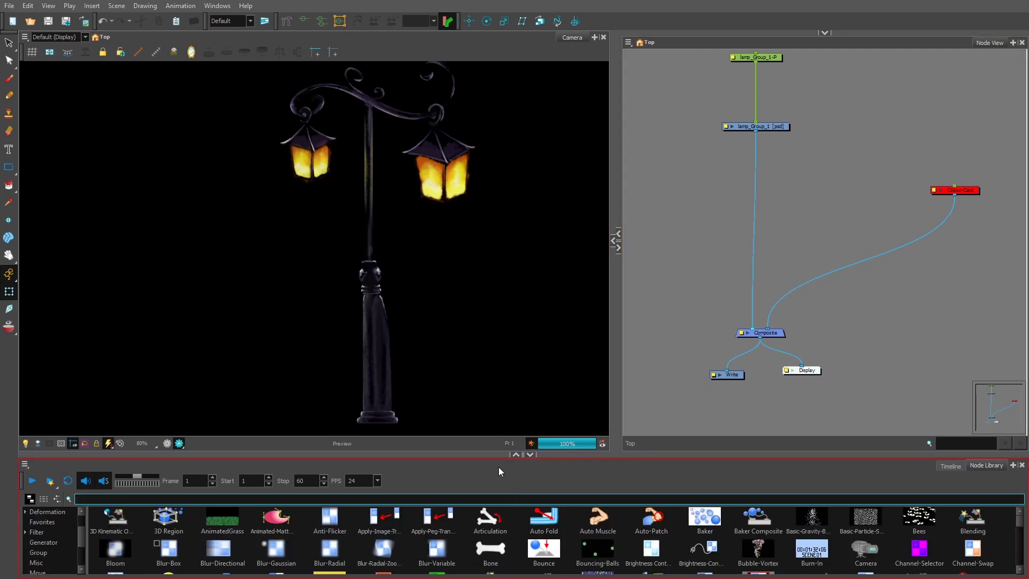
pyautogui.write('glow')
pyautogui.click(168, 516)
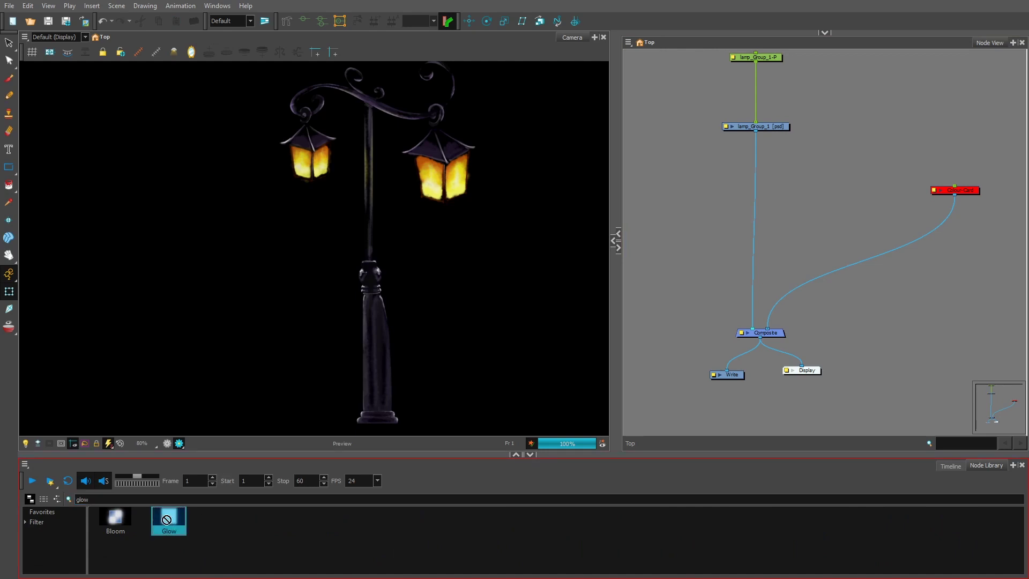
pyautogui.moveTo(166, 520); pyautogui.dragTo(658, 307)
pyautogui.moveTo(688, 254); pyautogui.dragTo(690, 252)
# Widen the node workspace and move the Composite, Write and Display nodes slightly upward together.
pyautogui.moveTo(618, 197); pyautogui.dragTo(570, 214)
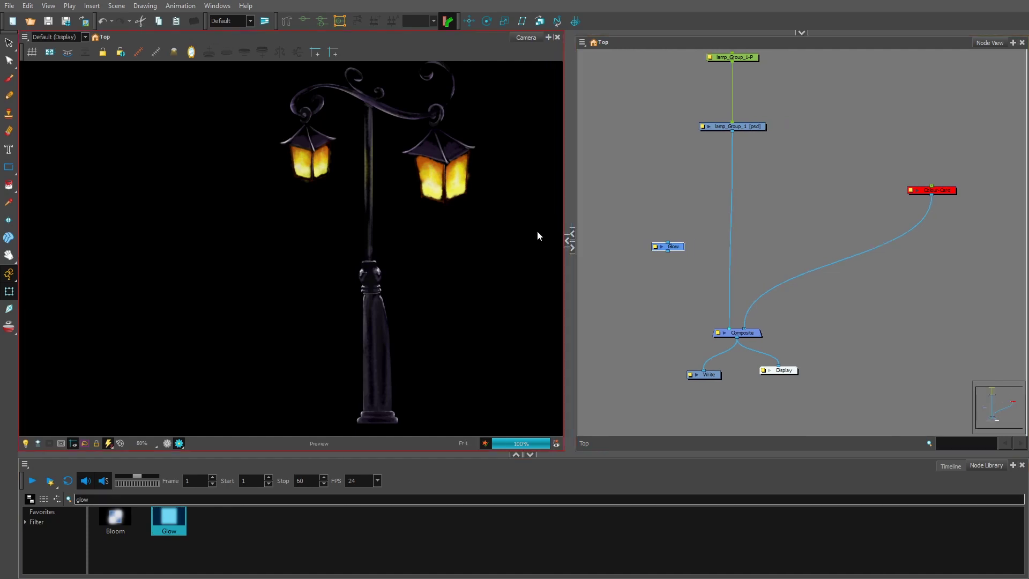
pyautogui.scroll(2, 774, 261)
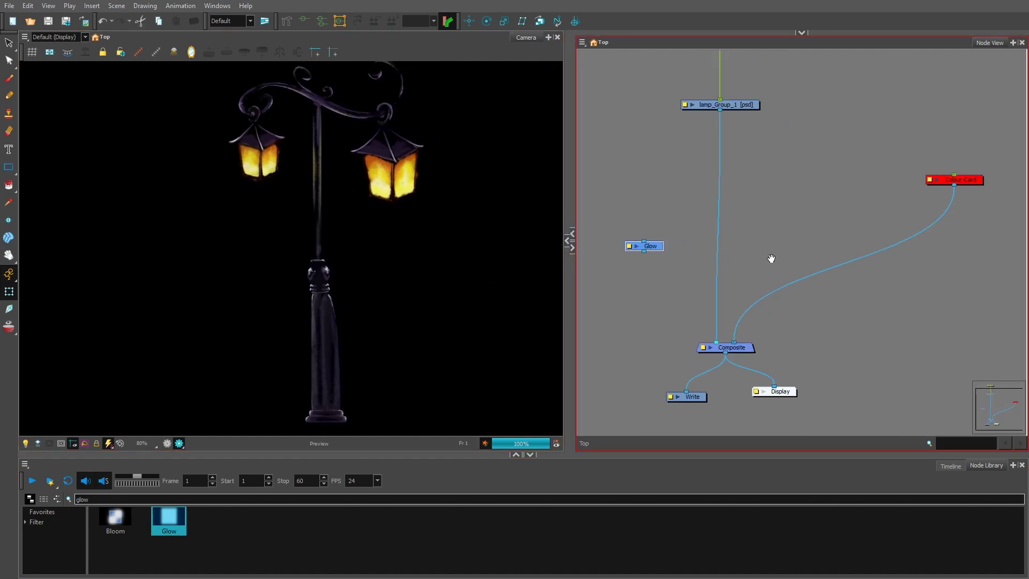
pyautogui.moveTo(826, 409); pyautogui.dragTo(836, 381)
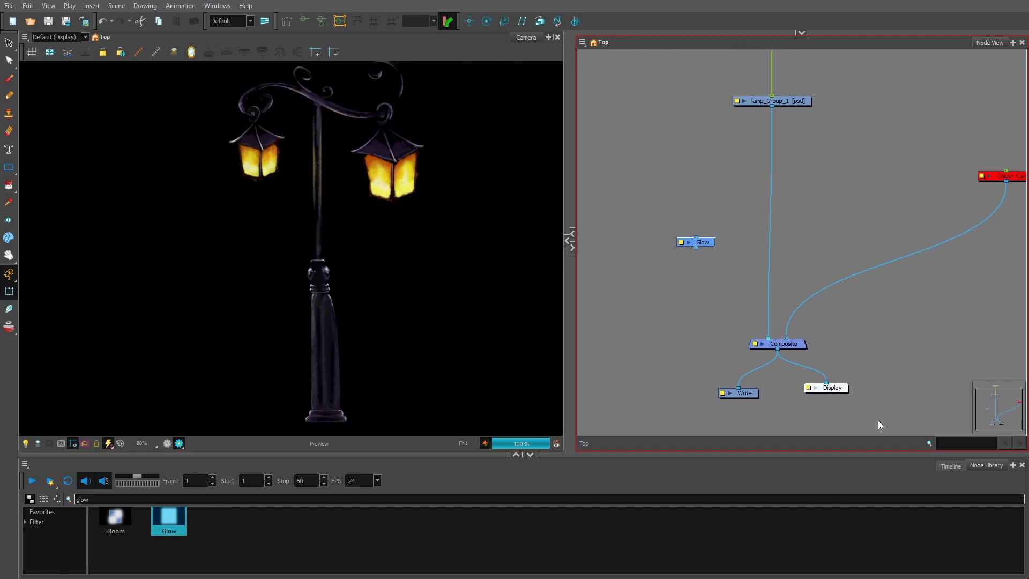
pyautogui.moveTo(871, 423); pyautogui.dragTo(675, 326)
pyautogui.moveTo(801, 346); pyautogui.dragTo(807, 336)
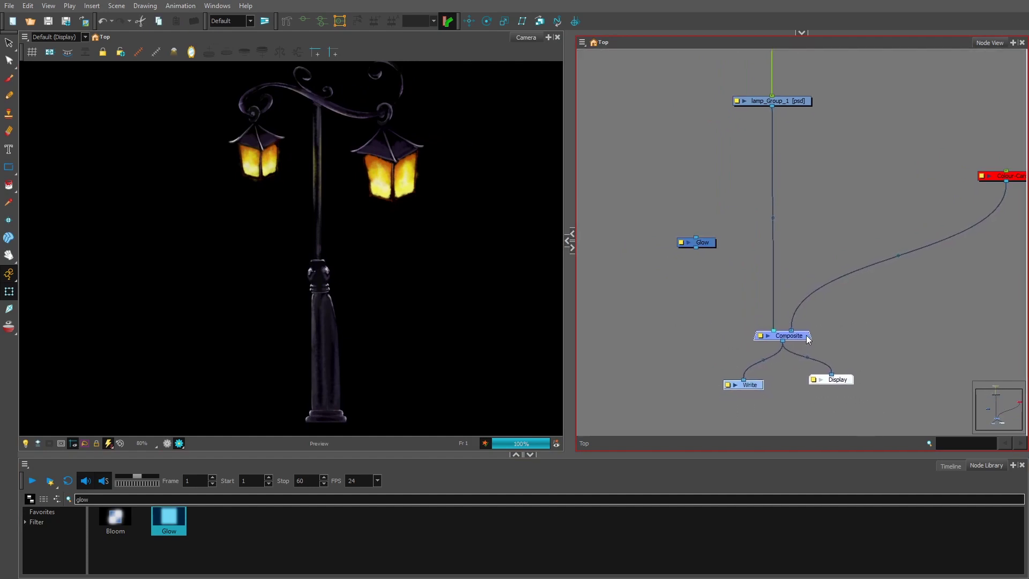
# Move the unconnected Glow node farther away from the lamp's connection and nudge the lamp_Group_1 node slightly downward.
pyautogui.moveTo(697, 243); pyautogui.dragTo(706, 198)
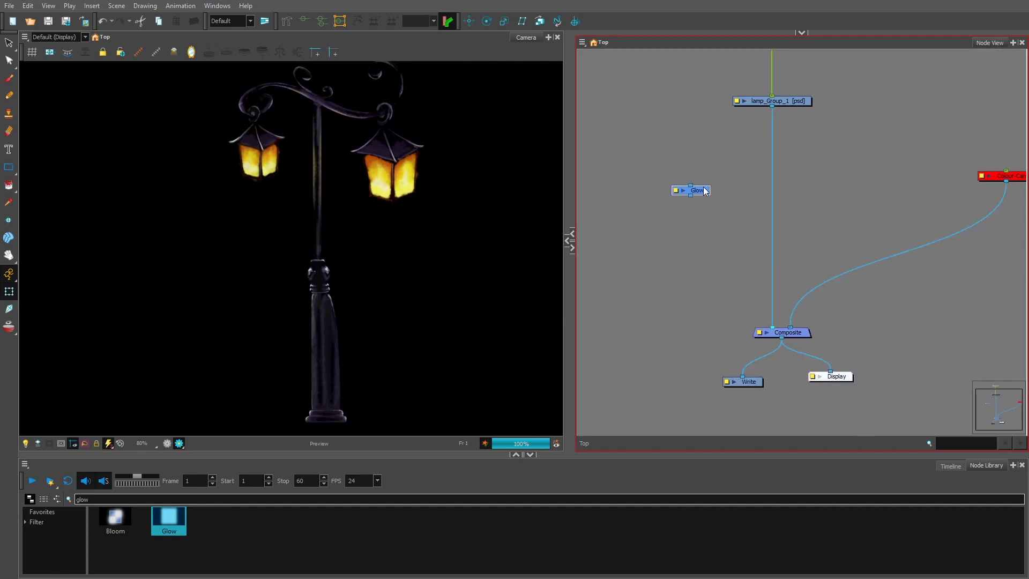
pyautogui.moveTo(424, 336); pyautogui.dragTo(407, 329)
pyautogui.moveTo(800, 104)
pyautogui.mouseDown()
pyautogui.moveTo(794, 116)
pyautogui.moveTo(810, 100)
pyautogui.mouseUp()
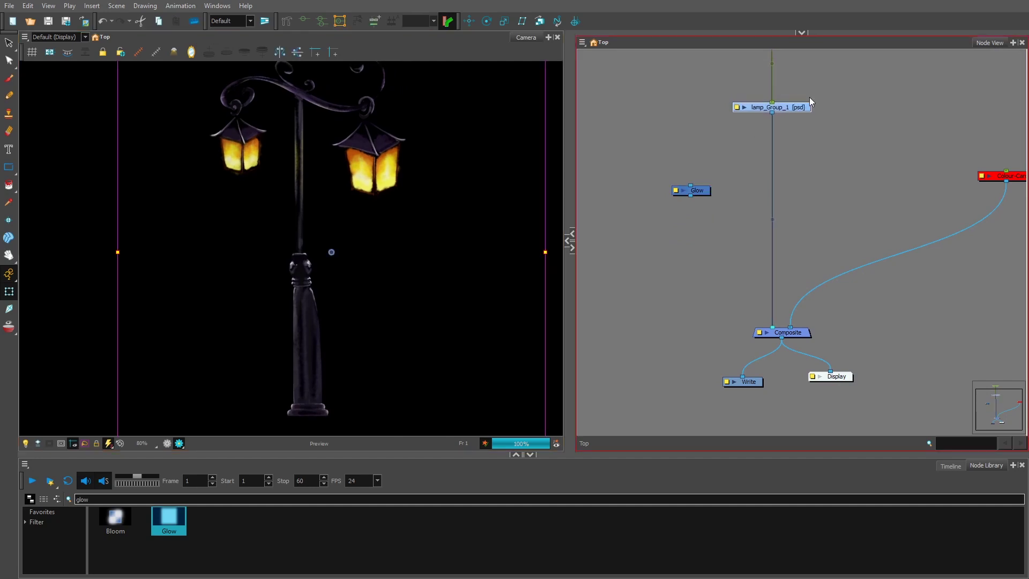
pyautogui.press('d')
pyautogui.press('a')
pyautogui.click(849, 124)
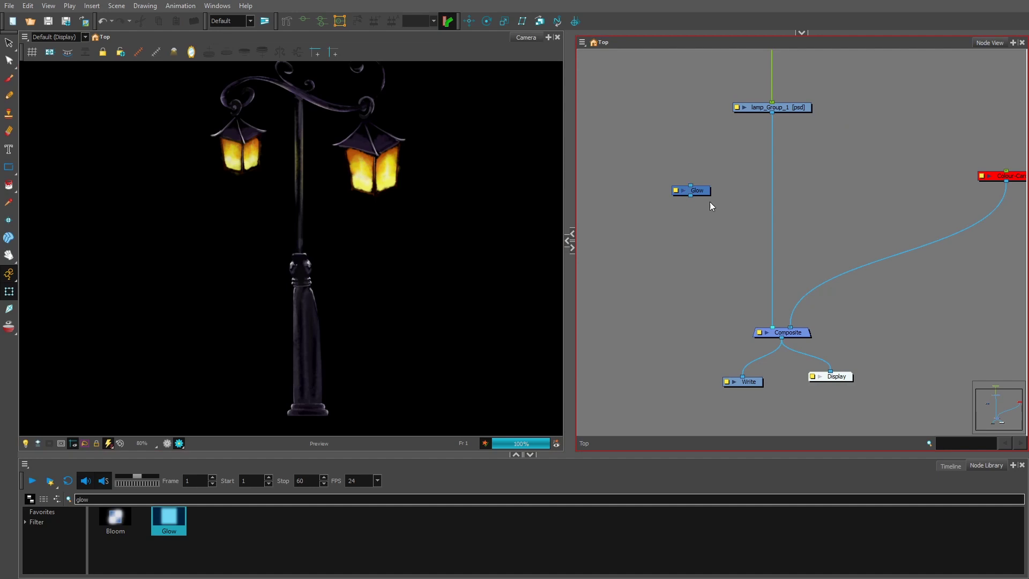
pyautogui.moveTo(707, 193); pyautogui.dragTo(677, 197)
# Connect a second cable from lamp_Group_1 to the Composite node and move the Composite closer to the lamp node.
pyautogui.scroll(1, 329, 243)
pyautogui.moveTo(410, 291); pyautogui.dragTo(370, 333)
pyautogui.scroll(3, 405, 376)
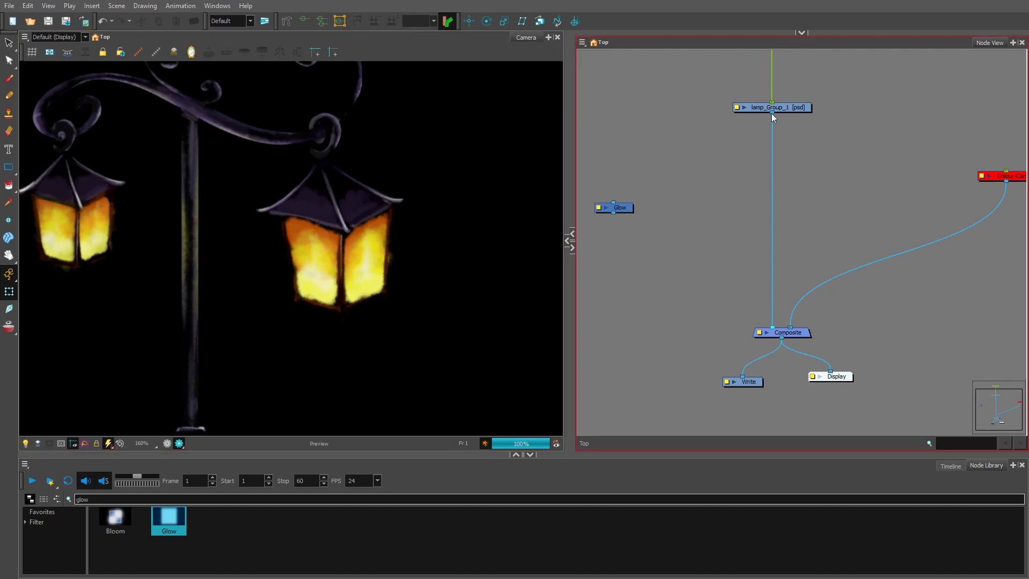
pyautogui.scroll(1, 777, 128)
pyautogui.moveTo(773, 140); pyautogui.dragTo(758, 156)
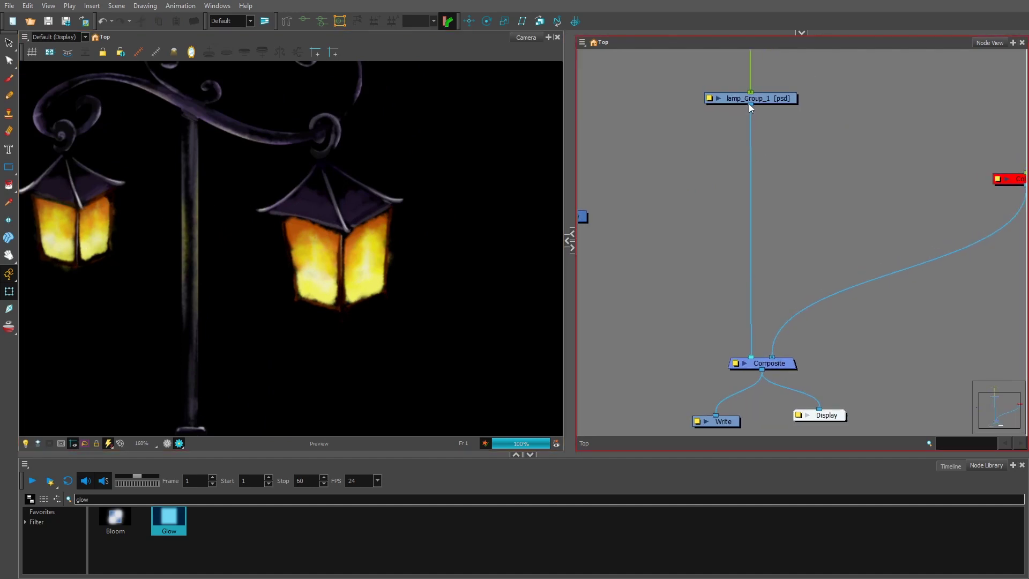
pyautogui.moveTo(751, 104); pyautogui.dragTo(736, 124)
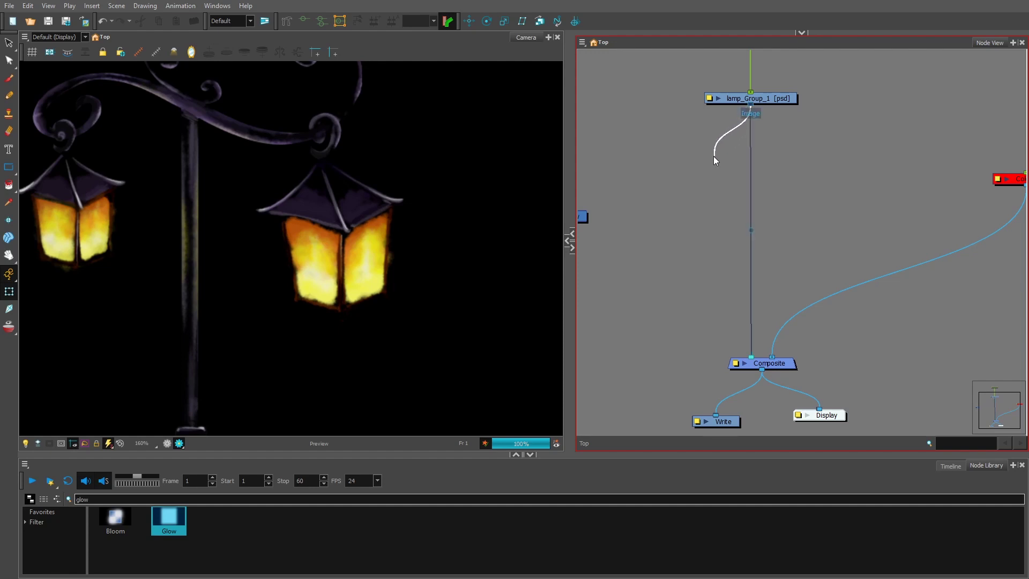
pyautogui.moveTo(714, 157); pyautogui.dragTo(771, 319)
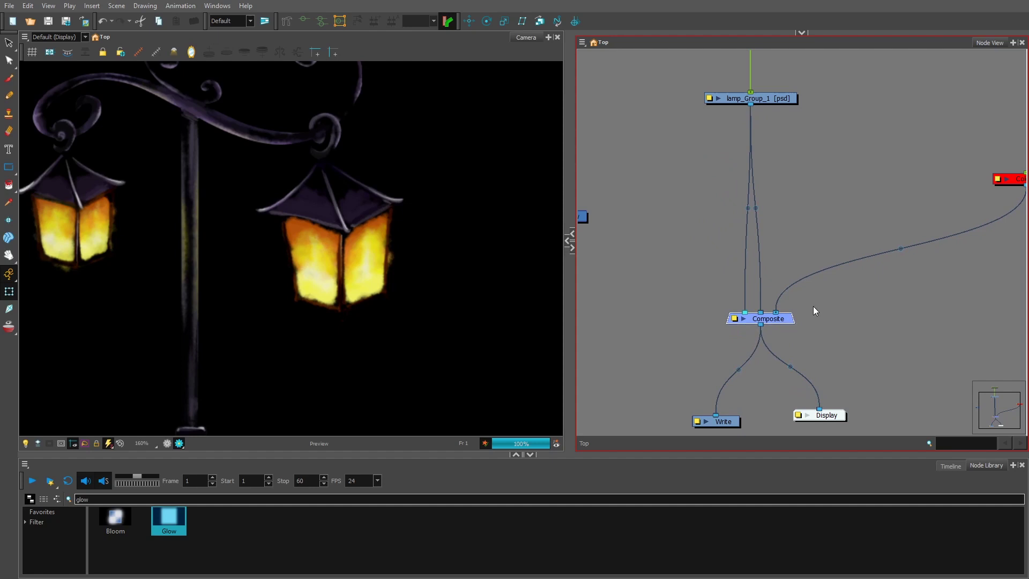
# Find the Cutter node in the node library and insert it on one of the two cables between lamp_Group_1 and Composite.
pyautogui.scroll(4, 834, 351)
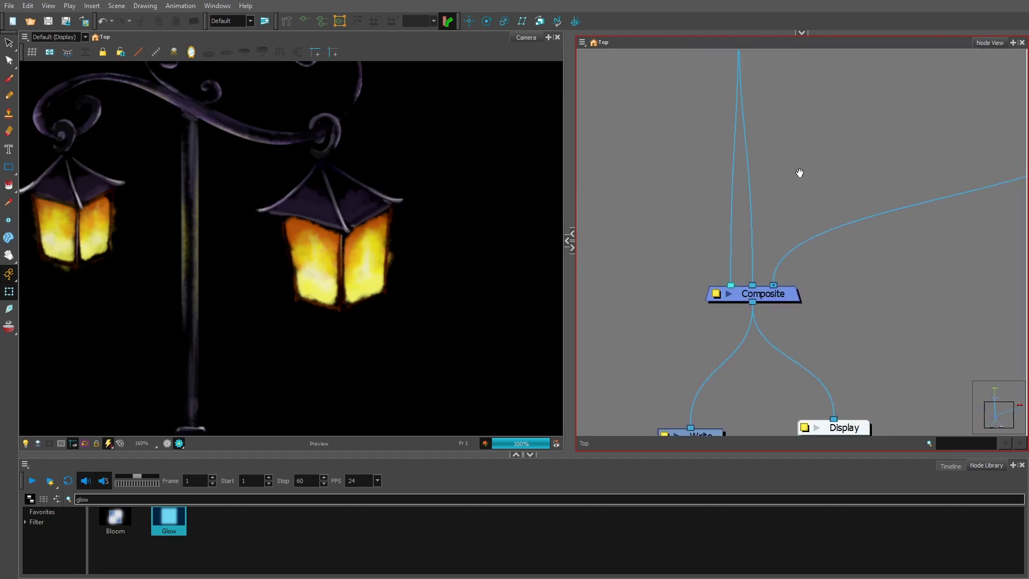
pyautogui.moveTo(771, 123); pyautogui.dragTo(792, 182)
pyautogui.scroll(-1, 789, 205)
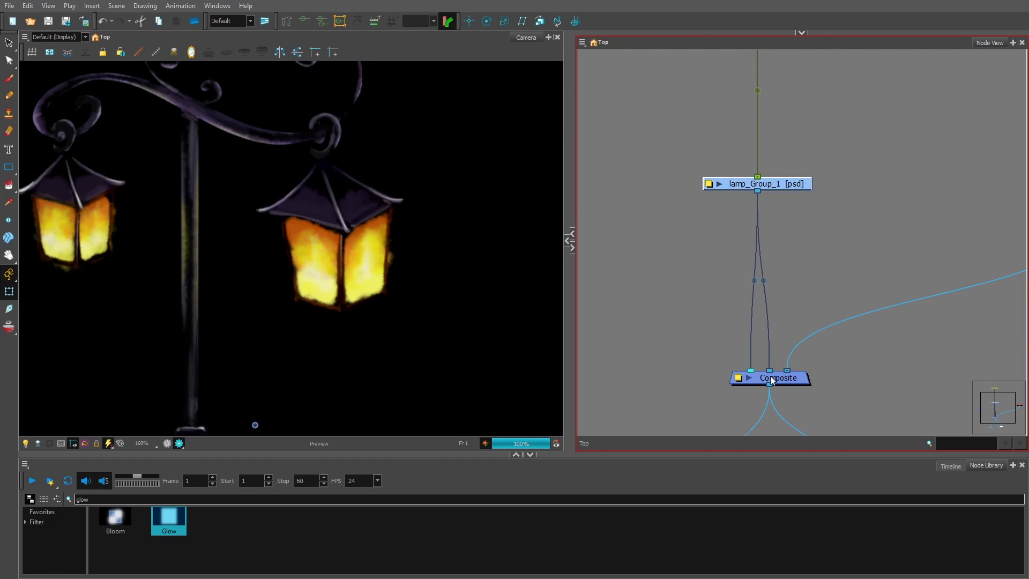
pyautogui.click(728, 301)
pyautogui.scroll(1, 731, 343)
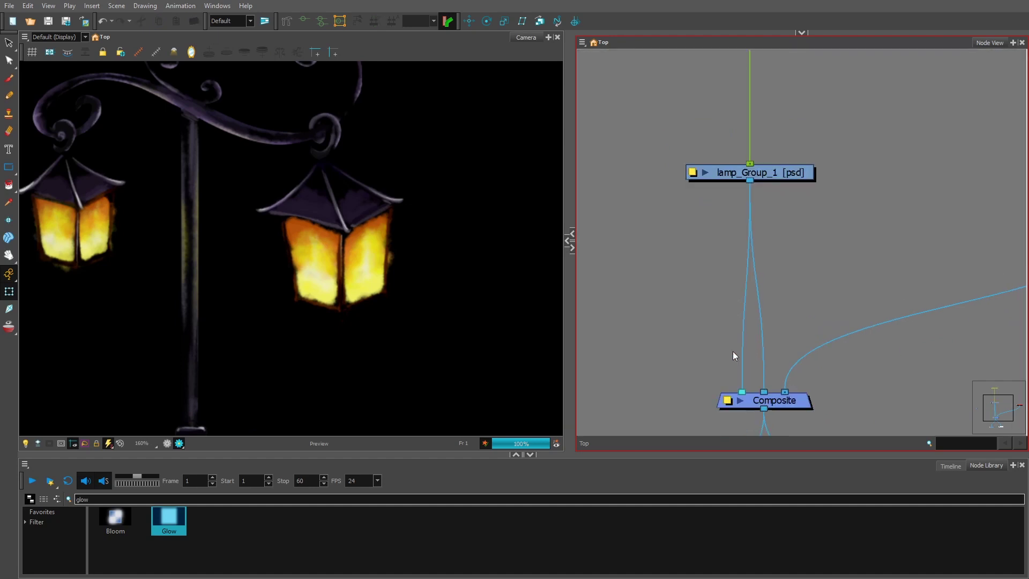
pyautogui.moveTo(715, 345); pyautogui.dragTo(732, 307)
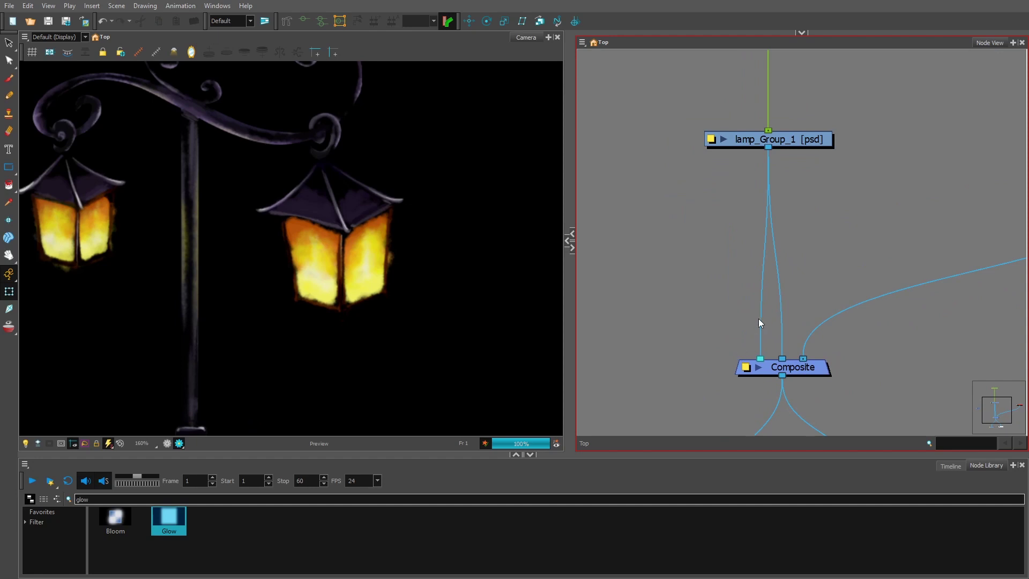
pyautogui.click(95, 500)
pyautogui.doubleClick(96, 500)
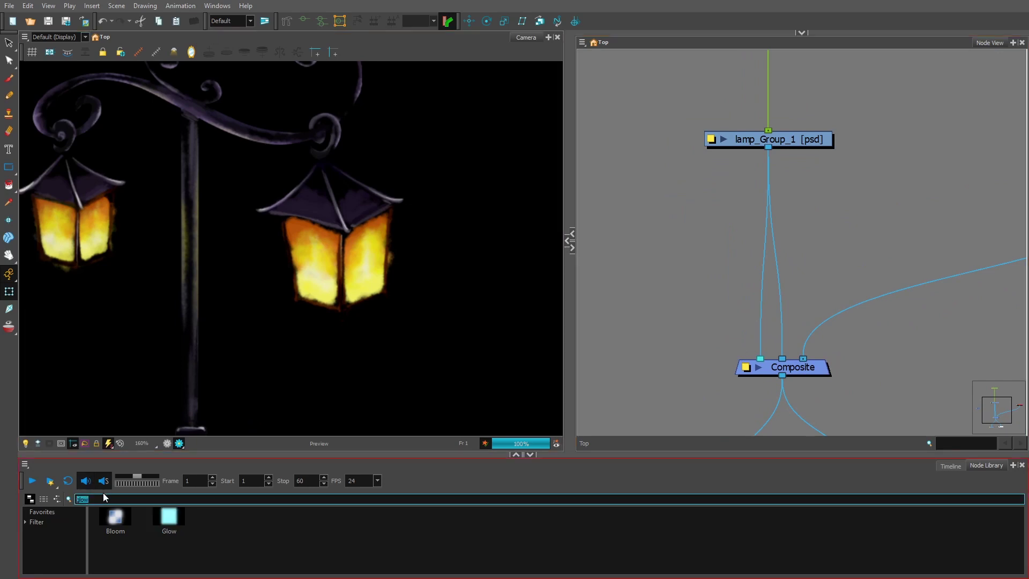
pyautogui.write('cutter')
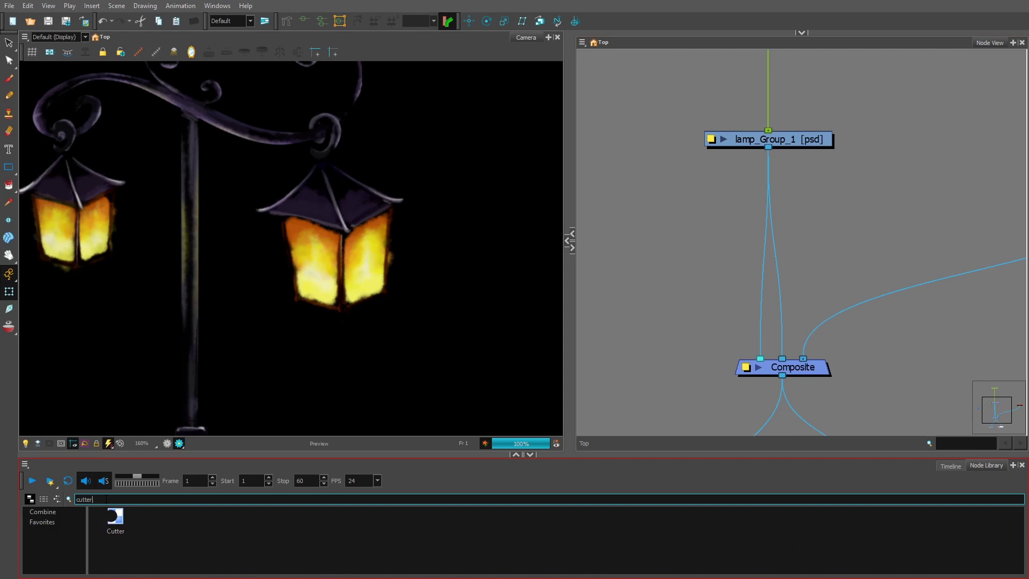
pyautogui.moveTo(114, 521); pyautogui.dragTo(870, 304)
pyautogui.scroll(1, 745, 272)
pyautogui.scroll(-2, 745, 272)
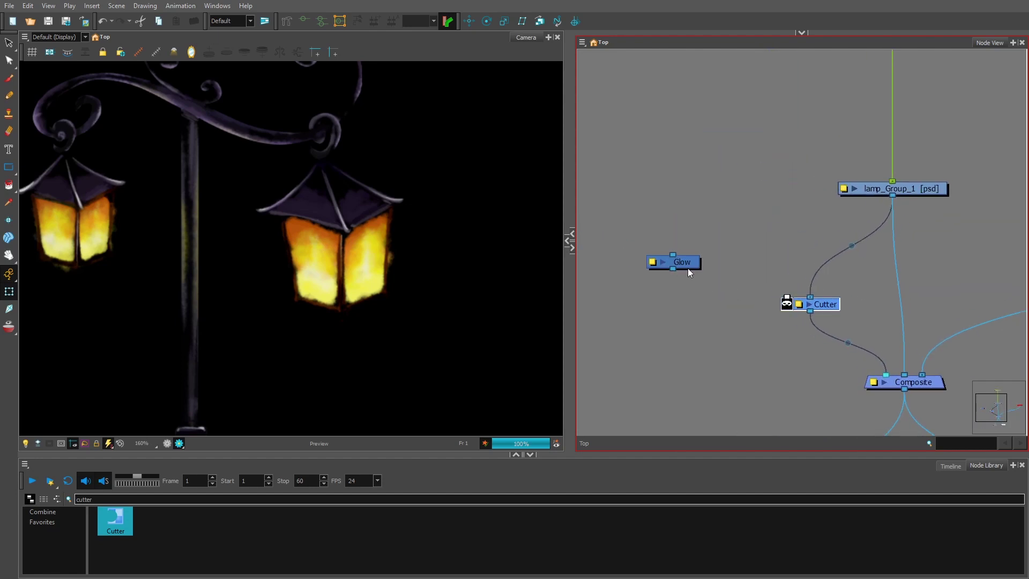
# Move the Glow node aside, add a vector drawing layer named mask, and connect it to the Cutter's matte input.
pyautogui.moveTo(689, 272); pyautogui.dragTo(637, 323)
pyautogui.click(734, 236)
pyautogui.hotkey('ctrl', 'r')
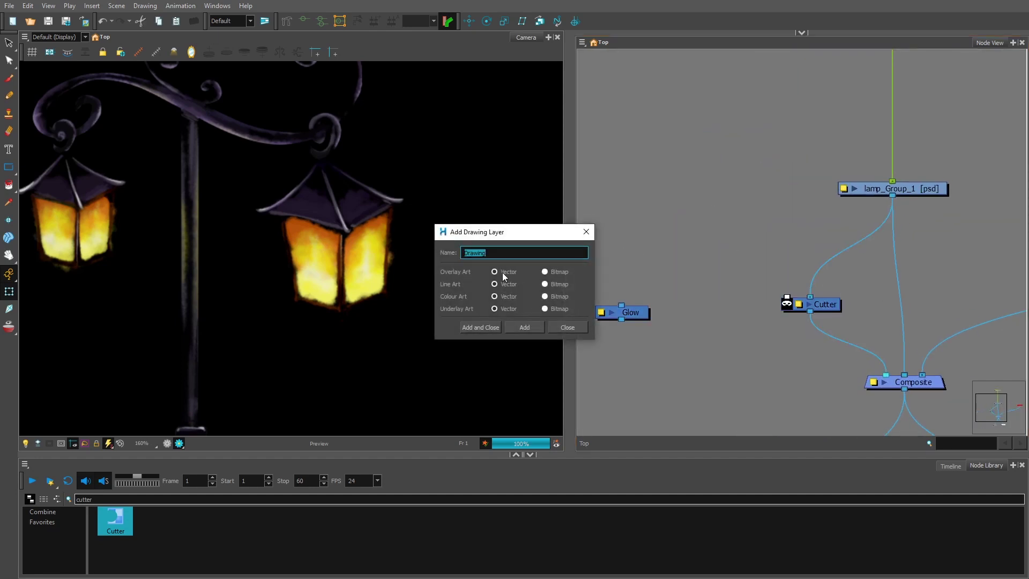
pyautogui.write('mask')
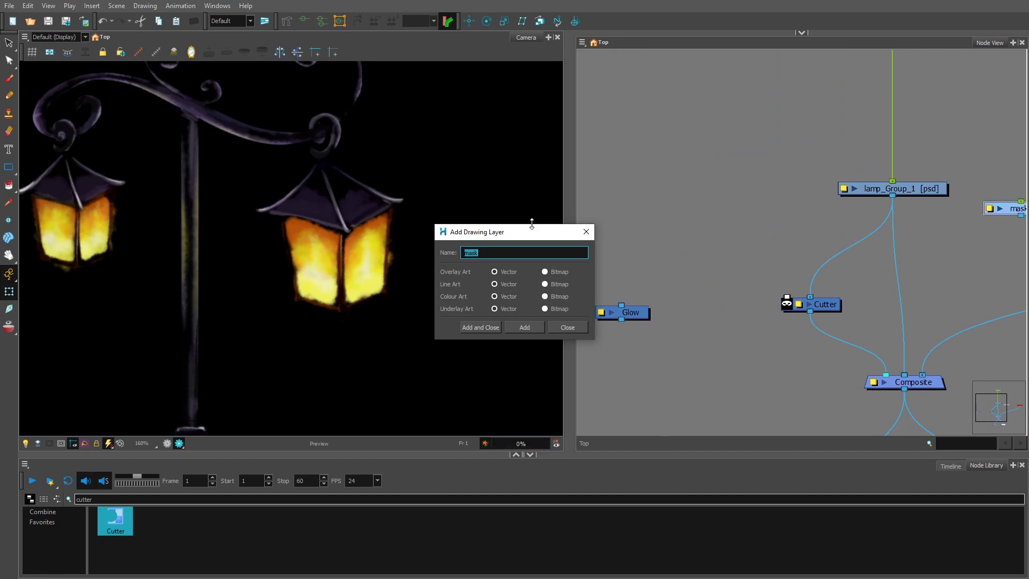
pyautogui.click(586, 232)
pyautogui.moveTo(659, 214); pyautogui.dragTo(702, 288)
pyautogui.moveTo(709, 192); pyautogui.dragTo(682, 172)
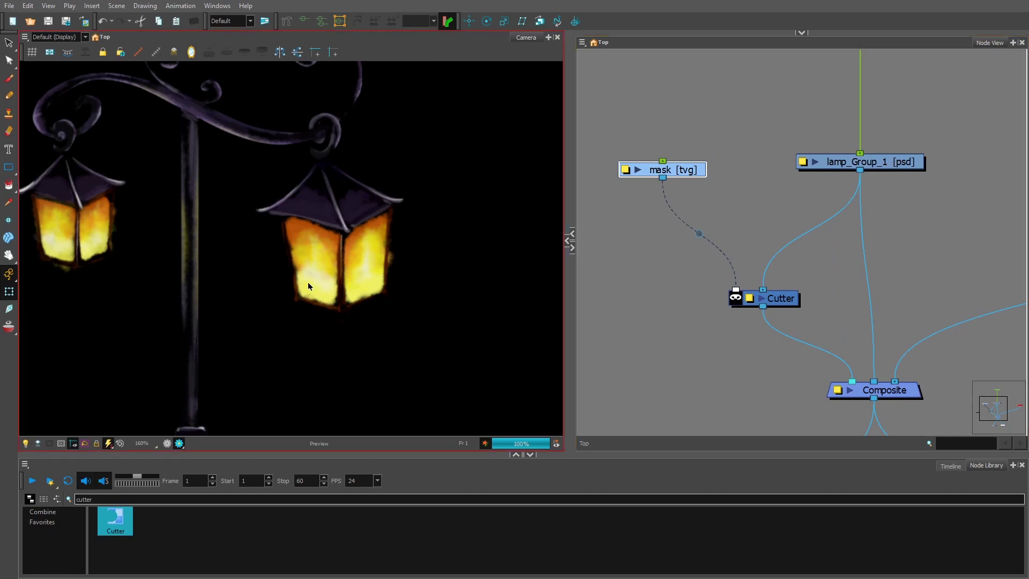
# Disconnect the direct cable between lamp_Group_1 and Composite, keeping only the path through the Cutter.
pyautogui.scroll(2, 391, 291)
pyautogui.moveTo(399, 313); pyautogui.dragTo(383, 293)
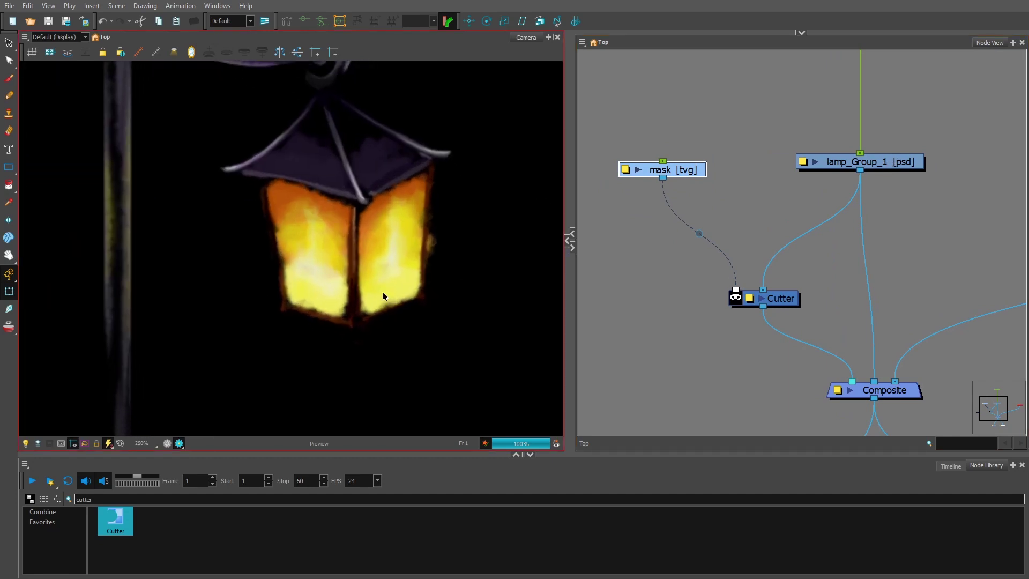
pyautogui.moveTo(874, 380); pyautogui.dragTo(889, 311)
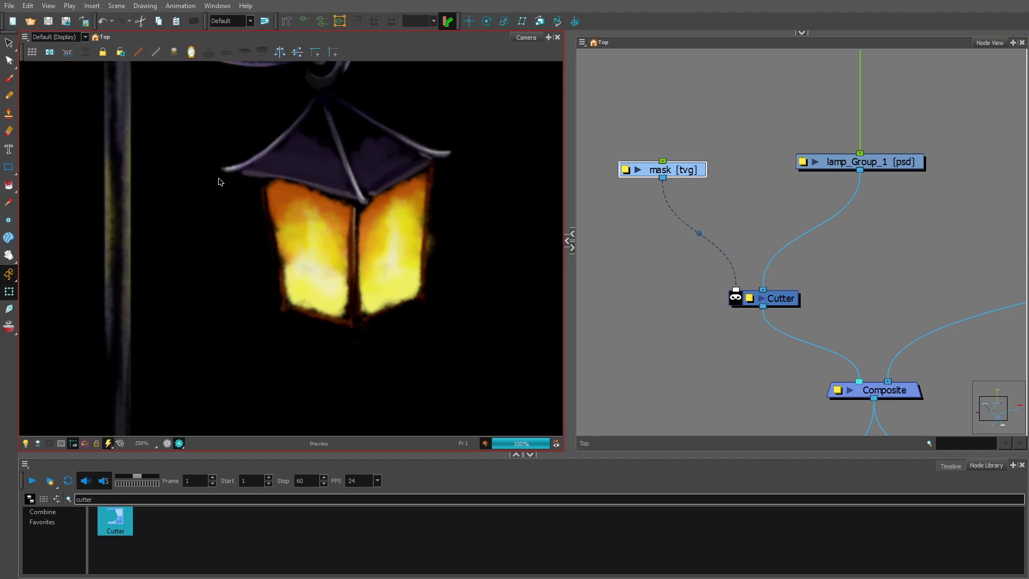
# Outline the lit glass panes of both lanterns on the mask layer with the Stroke tool, then clear the selection.
pyautogui.press('2')
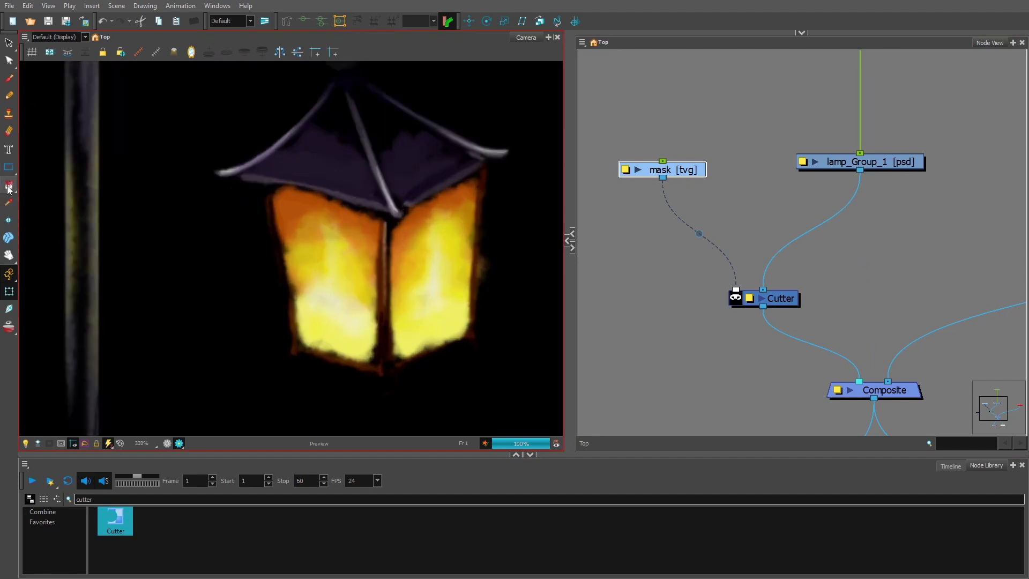
pyautogui.click(9, 187)
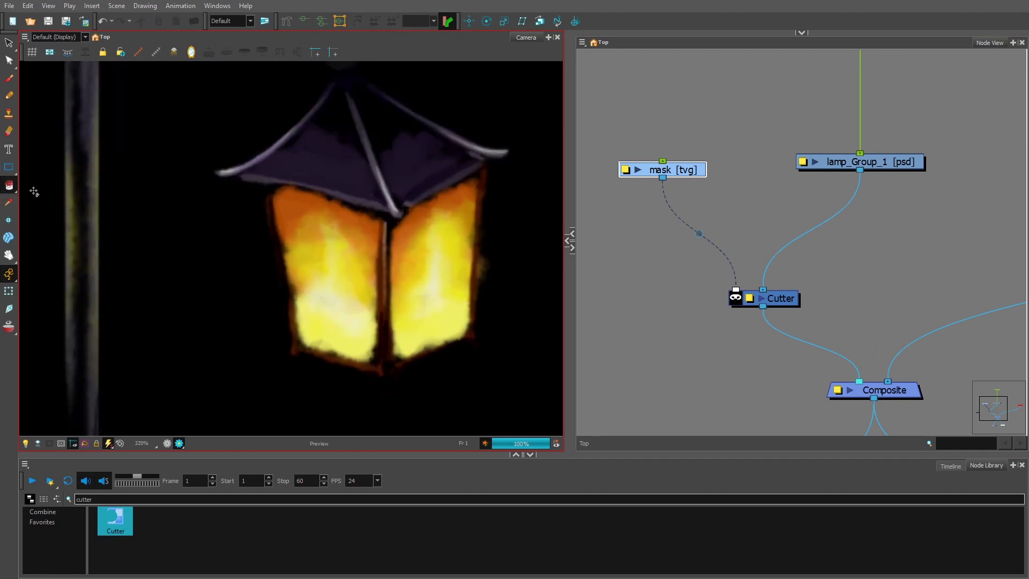
pyautogui.click(10, 186)
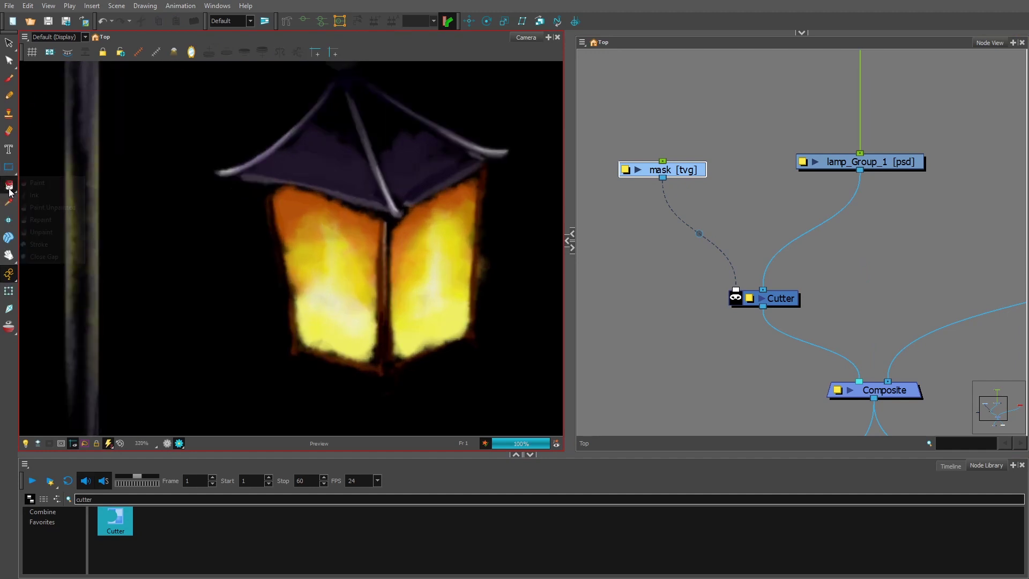
pyautogui.click(50, 245)
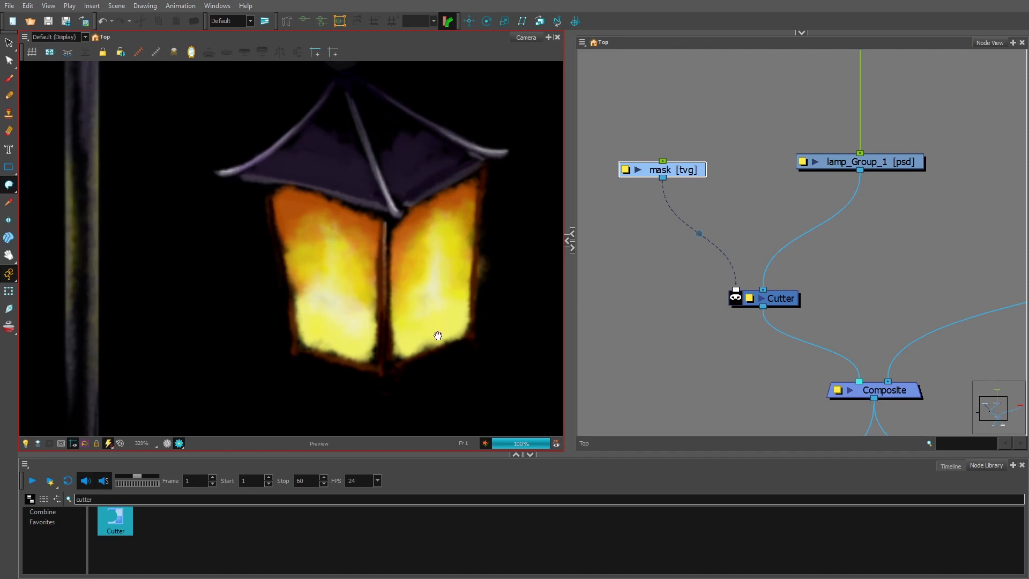
pyautogui.press('2')
pyautogui.moveTo(432, 348); pyautogui.dragTo(321, 311)
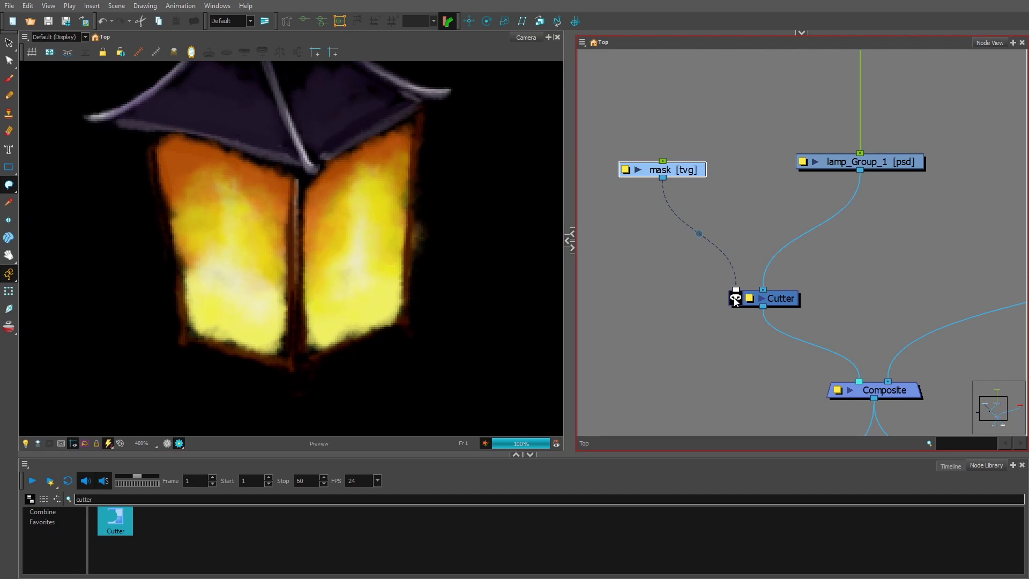
pyautogui.moveTo(309, 189)
pyautogui.mouseDown()
pyautogui.moveTo(328, 163)
pyautogui.moveTo(397, 124)
pyautogui.moveTo(409, 129)
pyautogui.moveTo(403, 274)
pyautogui.moveTo(378, 331)
pyautogui.moveTo(327, 348)
pyautogui.moveTo(309, 341)
pyautogui.moveTo(305, 268)
pyautogui.moveTo(321, 152)
pyautogui.mouseUp()
pyautogui.click(535, 304)
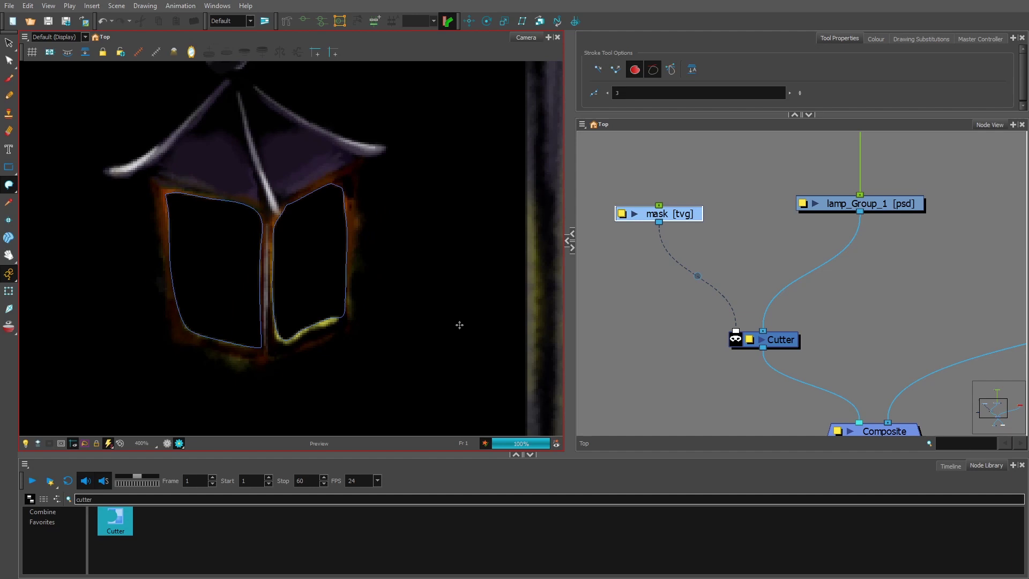
pyautogui.scroll(-2, 484, 356)
pyautogui.scroll(-1, 484, 355)
pyautogui.moveTo(469, 366); pyautogui.dragTo(350, 363)
pyautogui.click(669, 144)
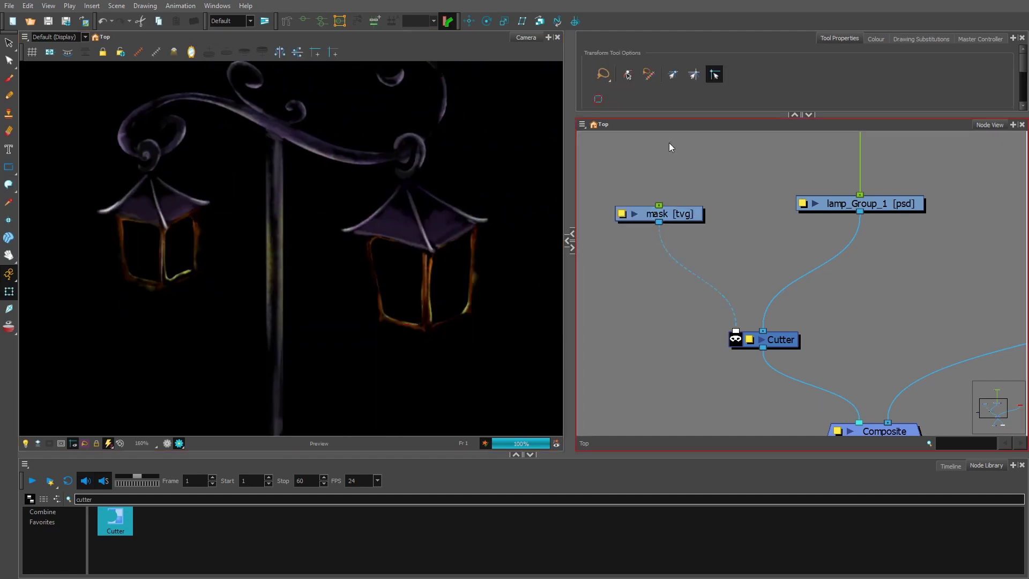
# Compare the cut-out lantern panes in the render view and the OpenGL view, ending in the OpenGL view.
pyautogui.scroll(1, 465, 337)
pyautogui.click(178, 444)
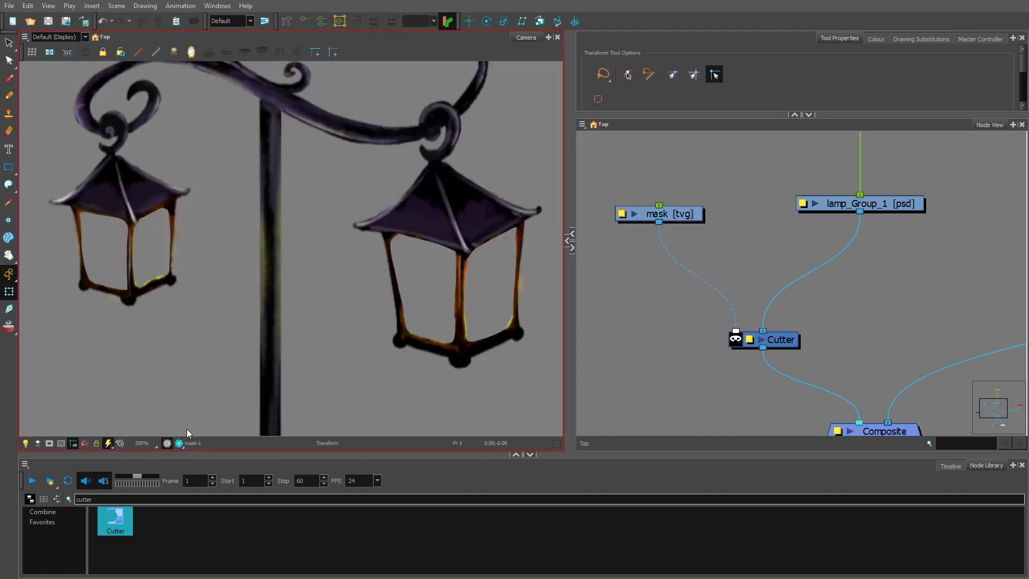
pyautogui.click(180, 445)
pyautogui.scroll(1, 433, 356)
pyautogui.scroll(-2, 434, 356)
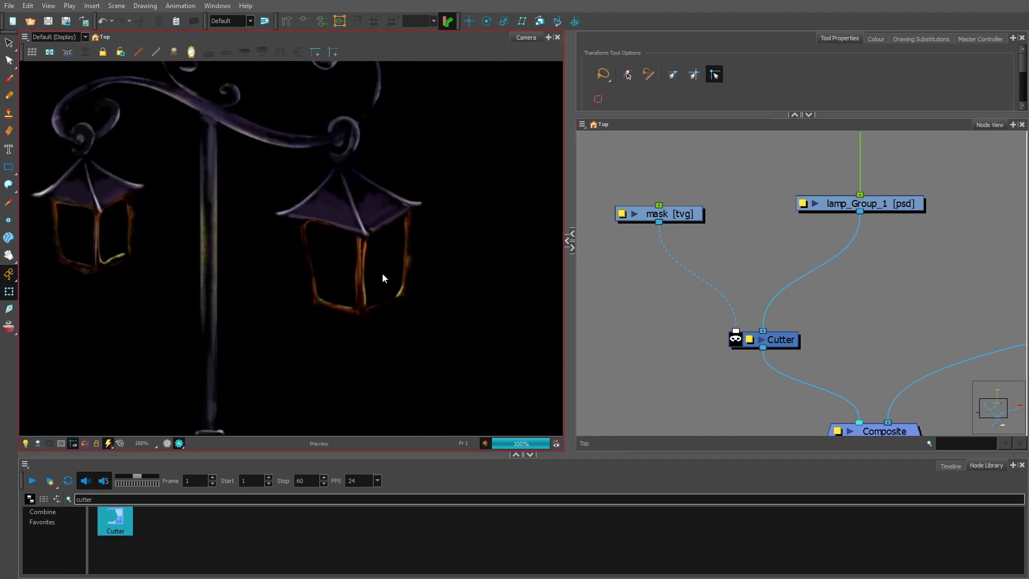
pyautogui.click(166, 443)
pyautogui.scroll(-2, 359, 376)
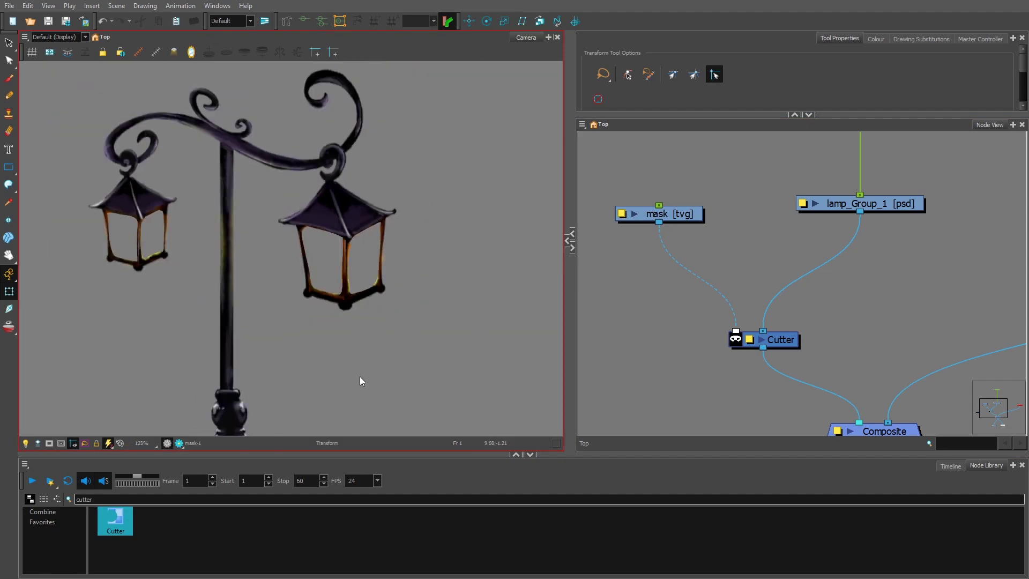
pyautogui.scroll(2, 381, 364)
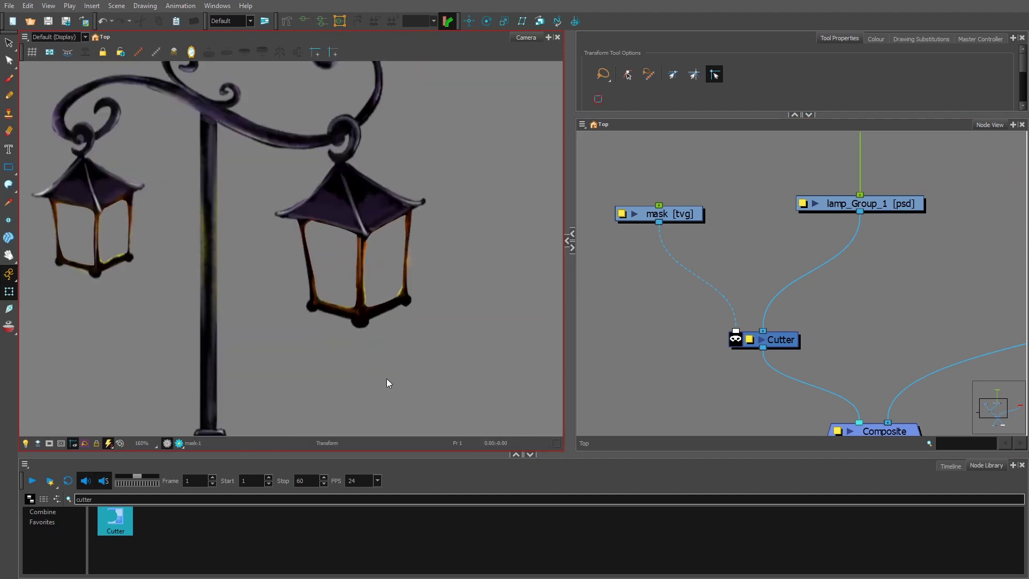
pyautogui.scroll(2, 410, 275)
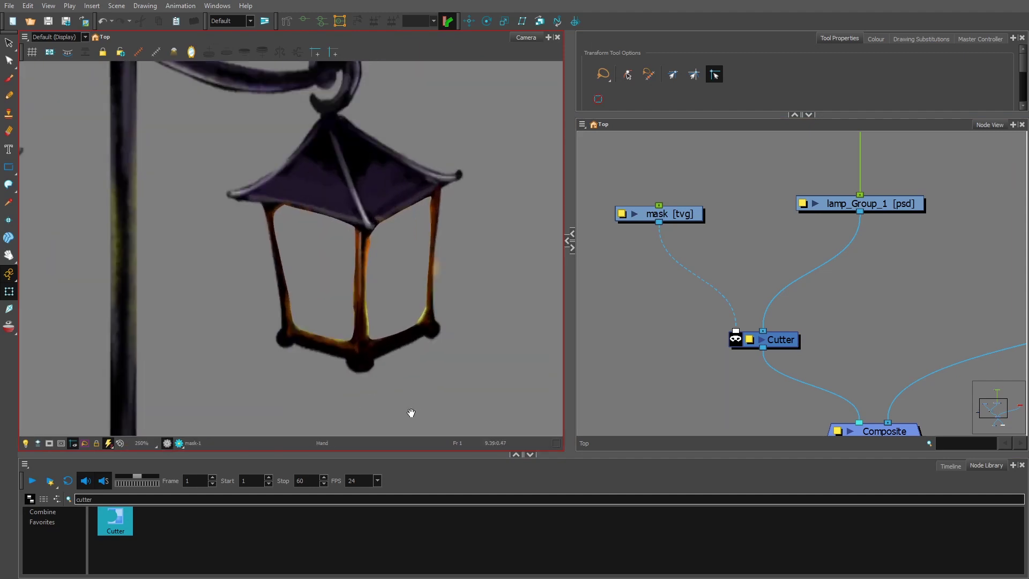
pyautogui.scroll(-2, 332, 317)
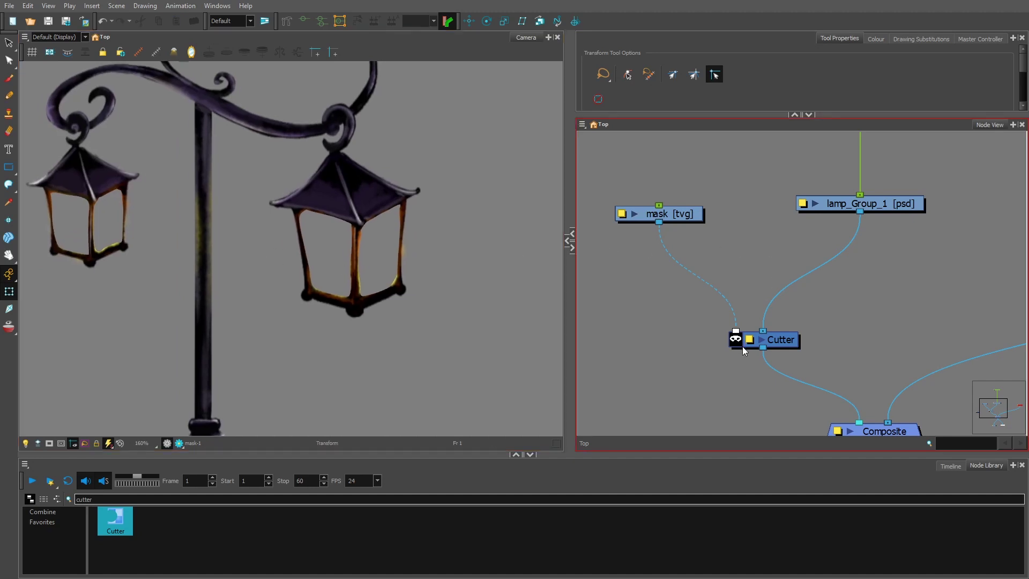
# Turn on Inverted in the Cutter node's layer properties and close them.
pyautogui.scroll(3, 744, 351)
pyautogui.scroll(2, 802, 300)
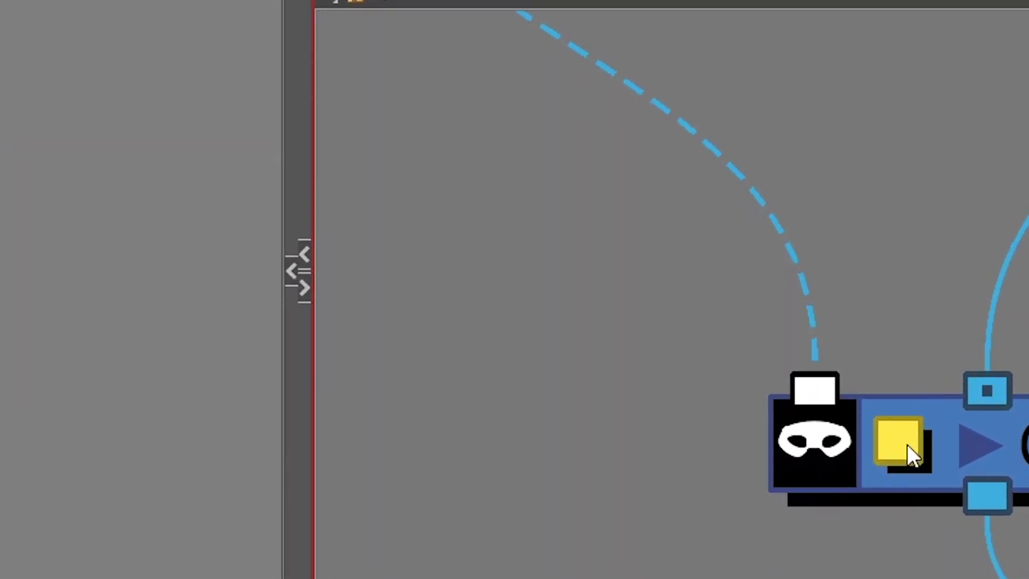
pyautogui.click(908, 446)
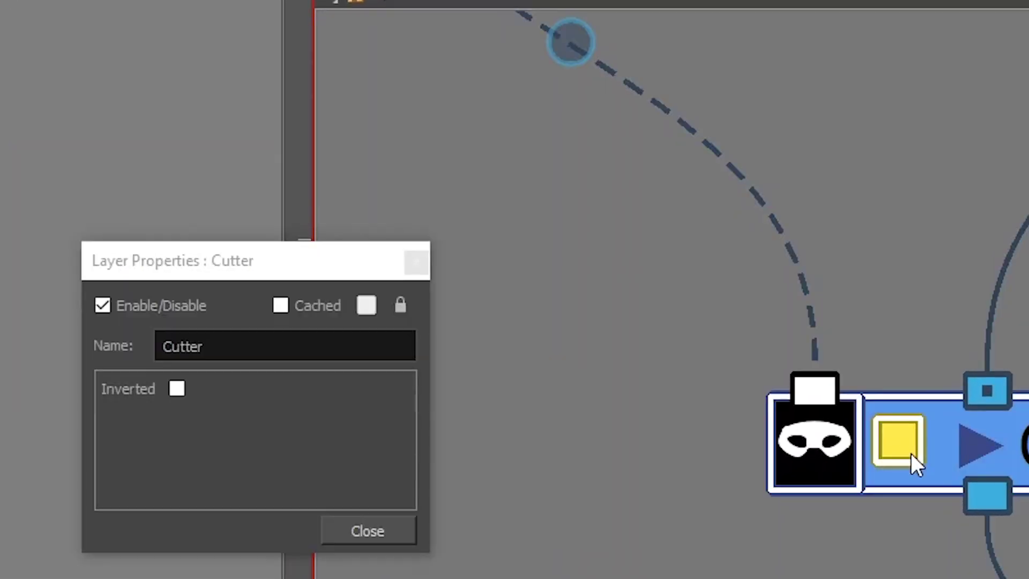
pyautogui.moveTo(309, 255); pyautogui.dragTo(558, 84)
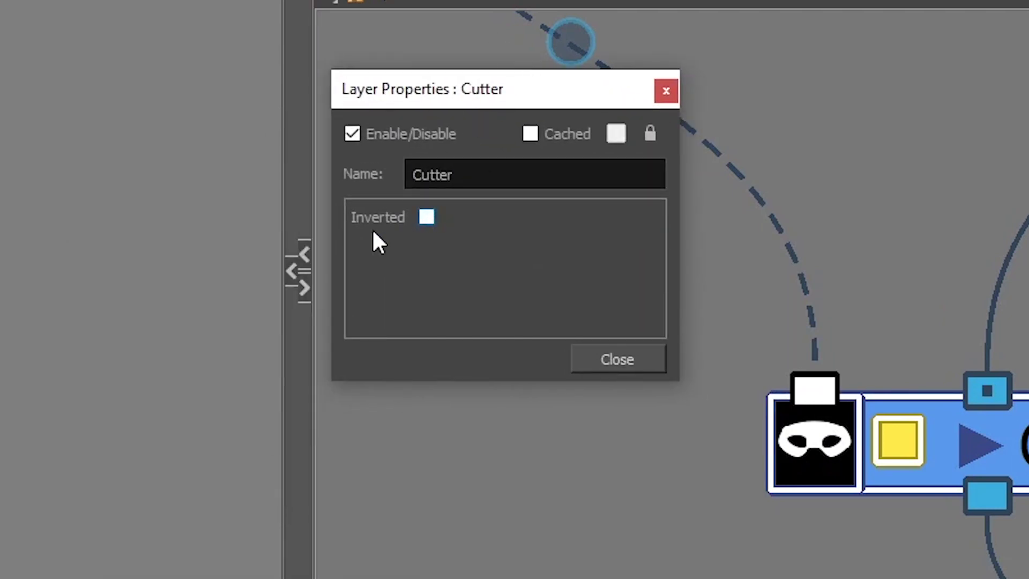
pyautogui.click(427, 218)
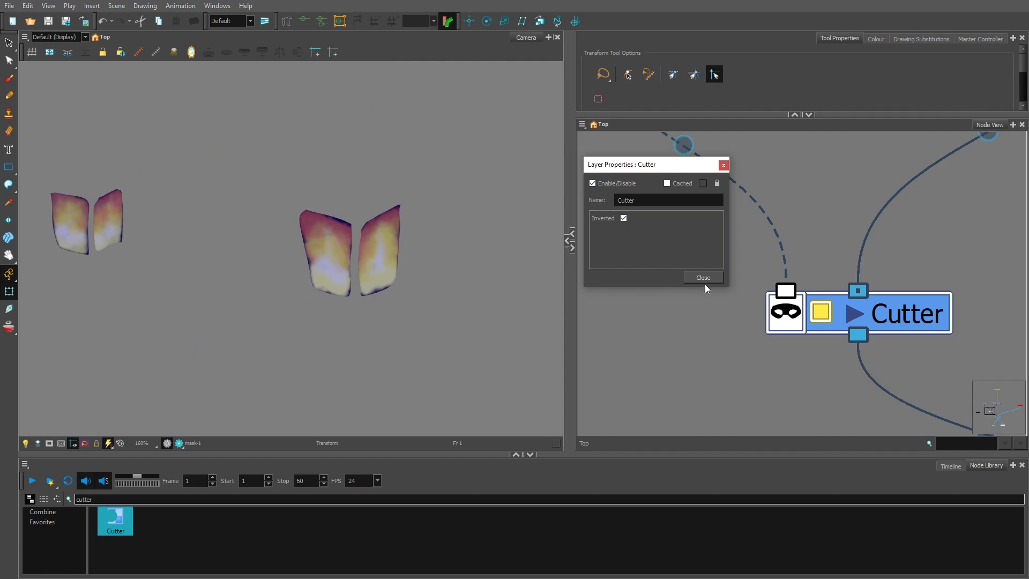
pyautogui.click(708, 277)
pyautogui.click(722, 259)
pyautogui.scroll(-2, 329, 298)
pyautogui.scroll(-1, 838, 238)
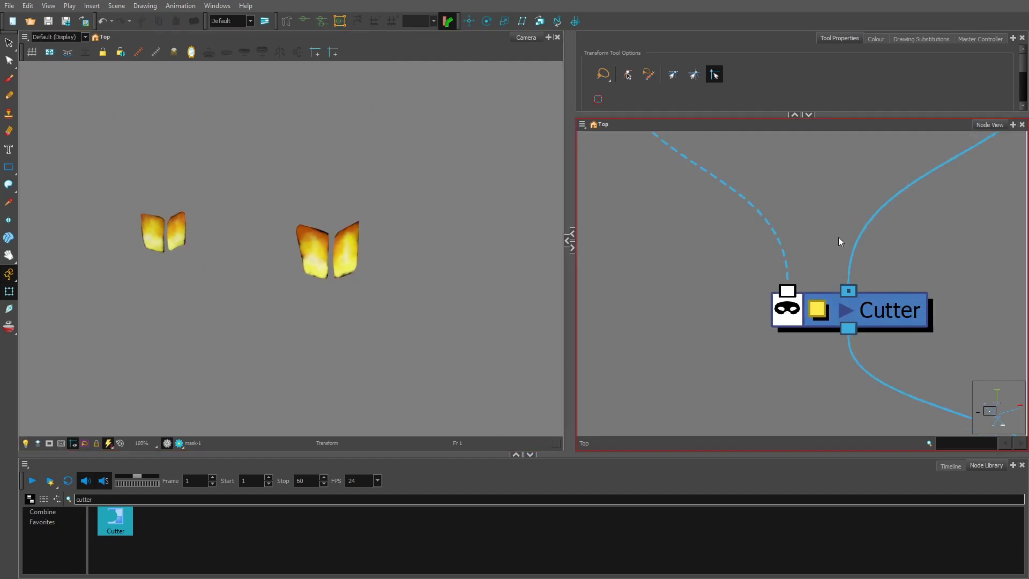
# Examine the isolated glass panes together with the mask, lamp_Group_1 and Cutter connections.
pyautogui.scroll(-9, 852, 289)
pyautogui.scroll(3, 846, 290)
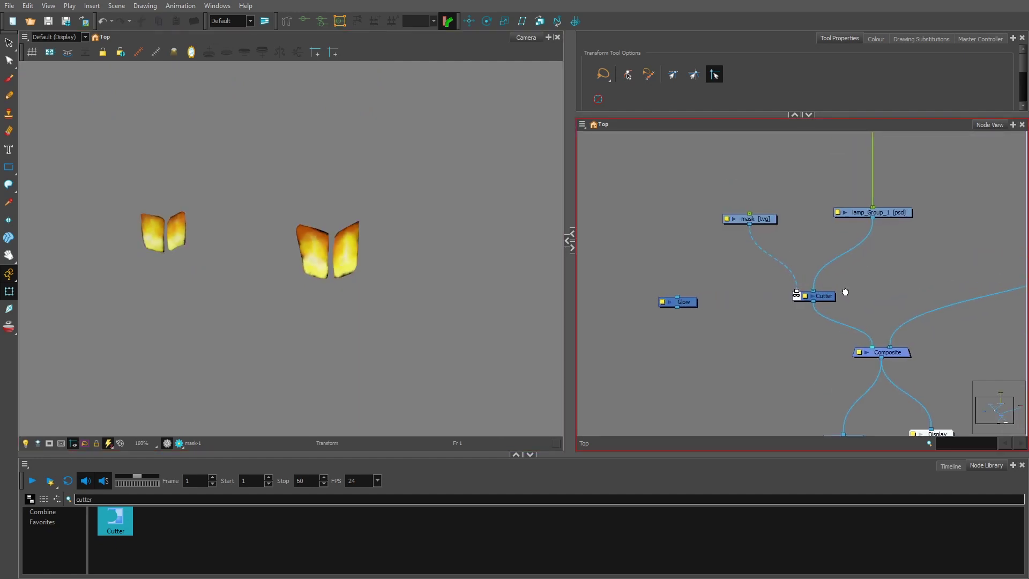
pyautogui.moveTo(863, 271); pyautogui.dragTo(786, 295)
pyautogui.scroll(3, 786, 295)
pyautogui.click(667, 215)
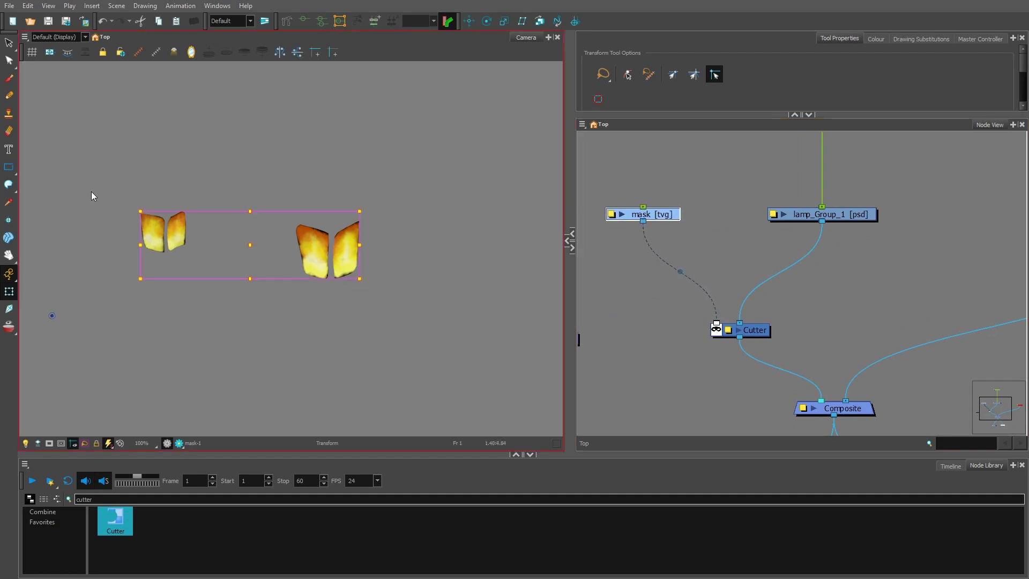
pyautogui.click(669, 187)
pyautogui.moveTo(664, 212); pyautogui.dragTo(660, 213)
pyautogui.moveTo(830, 317); pyautogui.dragTo(735, 292)
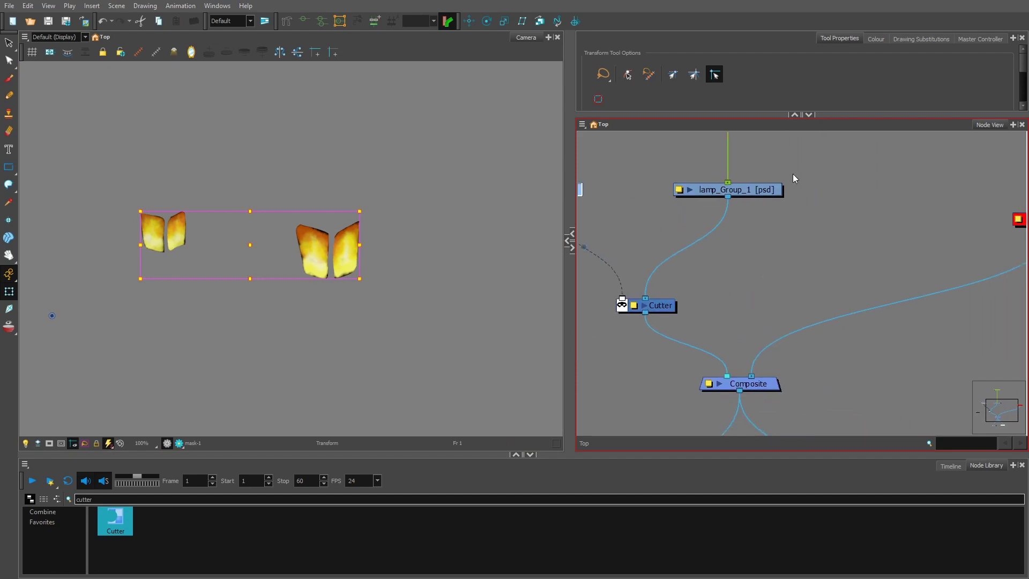
pyautogui.click(635, 185)
pyautogui.scroll(-1, 368, 364)
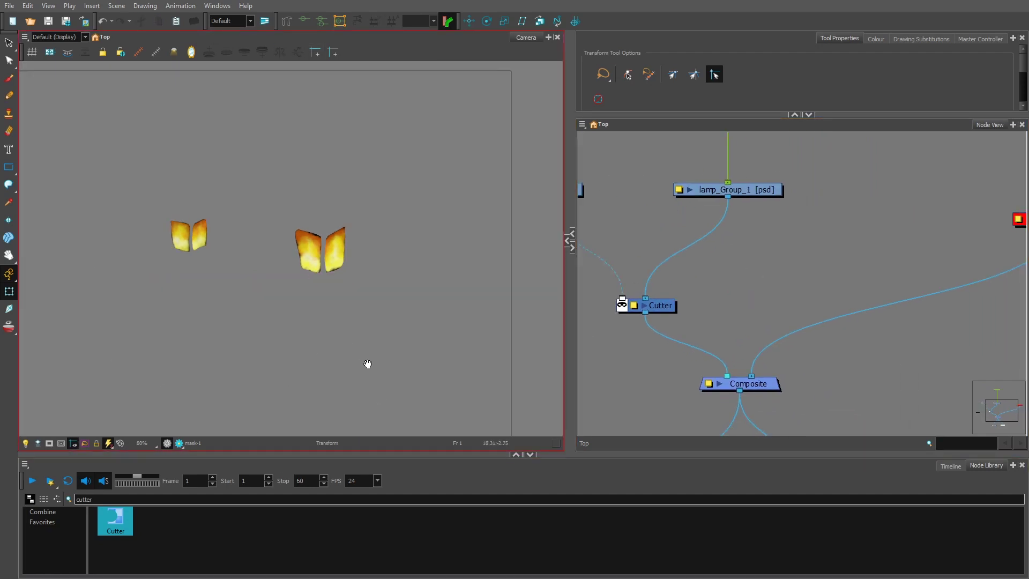
pyautogui.moveTo(368, 364); pyautogui.dragTo(345, 324)
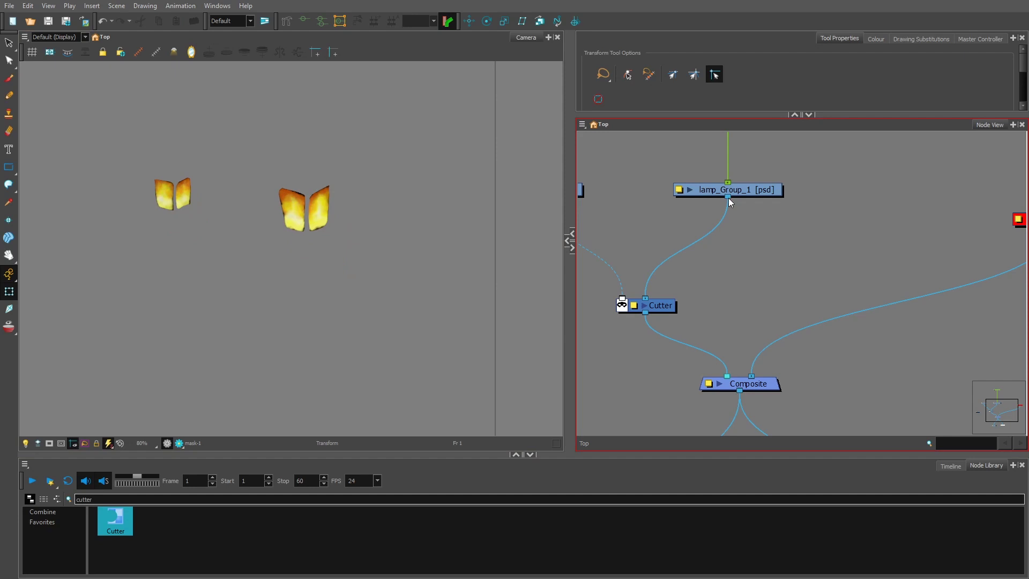
# Connect lamp_Group_1 directly to the Composite node alongside the Cutter branch, and nudge the lamp node into line.
pyautogui.moveTo(736, 284); pyautogui.dragTo(739, 375)
pyautogui.click(762, 191)
pyautogui.moveTo(761, 190); pyautogui.dragTo(767, 189)
pyautogui.click(693, 277)
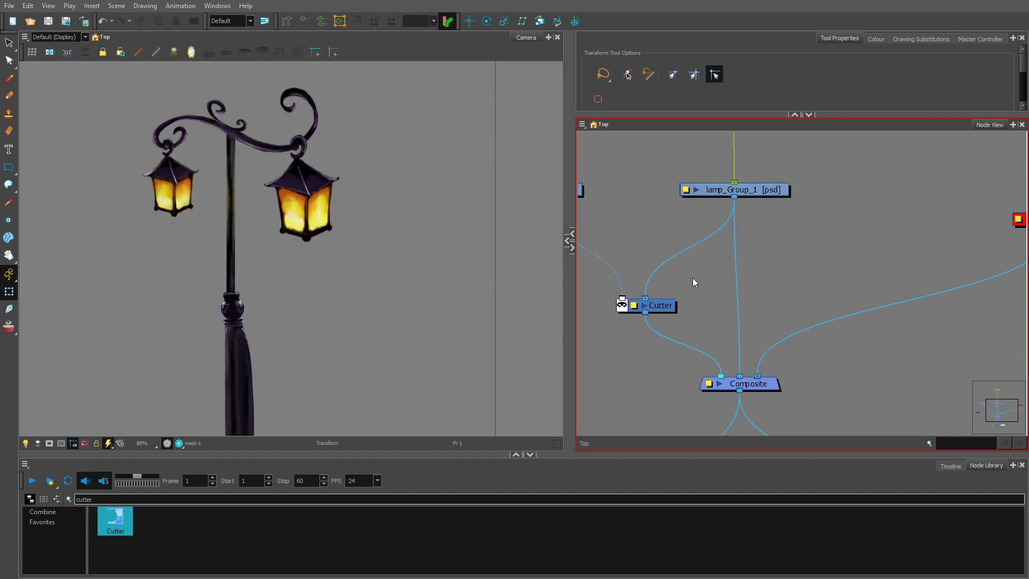
# Disconnect the direct cable between lamp_Group_1 and Composite and reconnect it between the other inputs to compare the image.
pyautogui.scroll(-1, 693, 277)
pyautogui.moveTo(681, 278); pyautogui.dragTo(701, 276)
pyautogui.scroll(1, 751, 271)
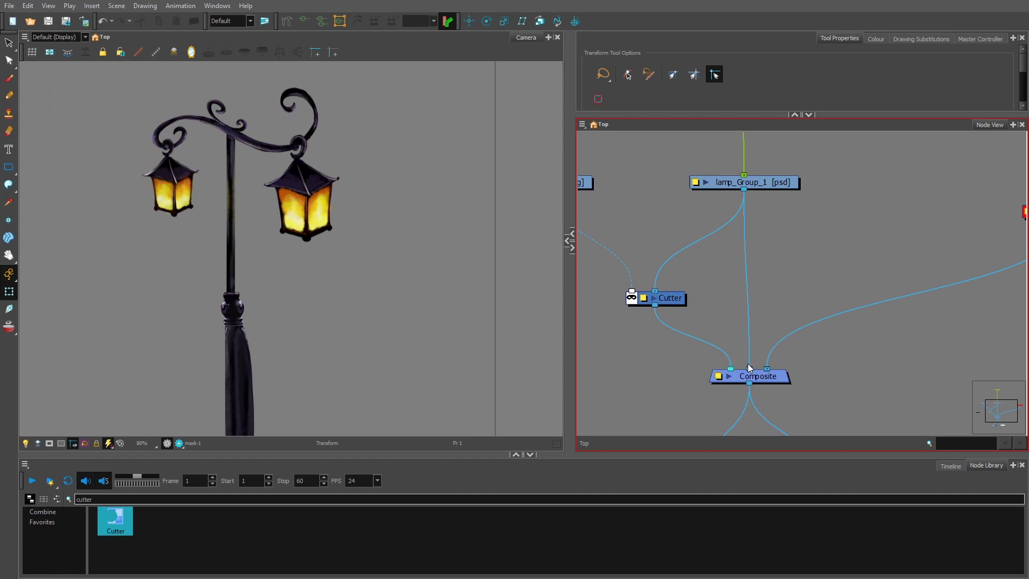
pyautogui.moveTo(750, 367); pyautogui.dragTo(770, 301)
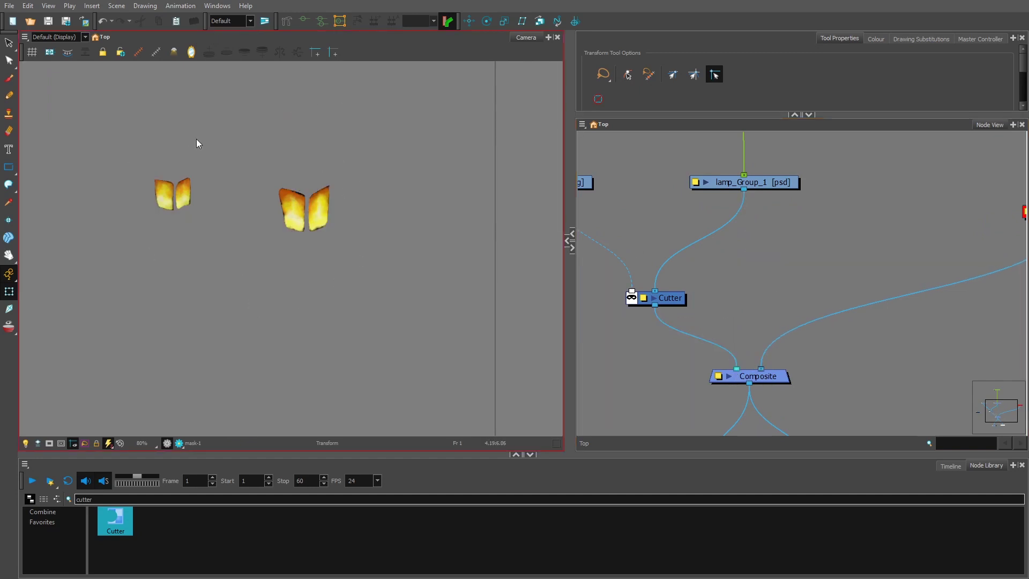
pyautogui.moveTo(744, 189); pyautogui.dragTo(738, 369)
pyautogui.moveTo(704, 336); pyautogui.dragTo(726, 369)
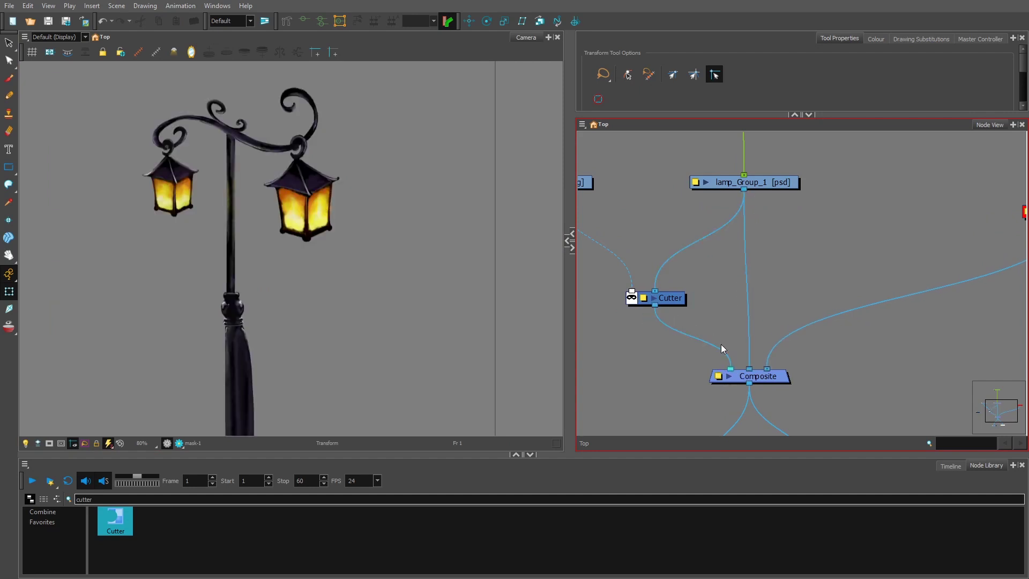
# Tidy the node network by moving the mask node closer above the Cutter.
pyautogui.scroll(-3, 810, 231)
pyautogui.moveTo(812, 230); pyautogui.dragTo(814, 311)
pyautogui.moveTo(813, 310); pyautogui.dragTo(751, 163)
pyautogui.moveTo(796, 287); pyautogui.dragTo(796, 246)
pyautogui.moveTo(626, 273); pyautogui.dragTo(699, 336)
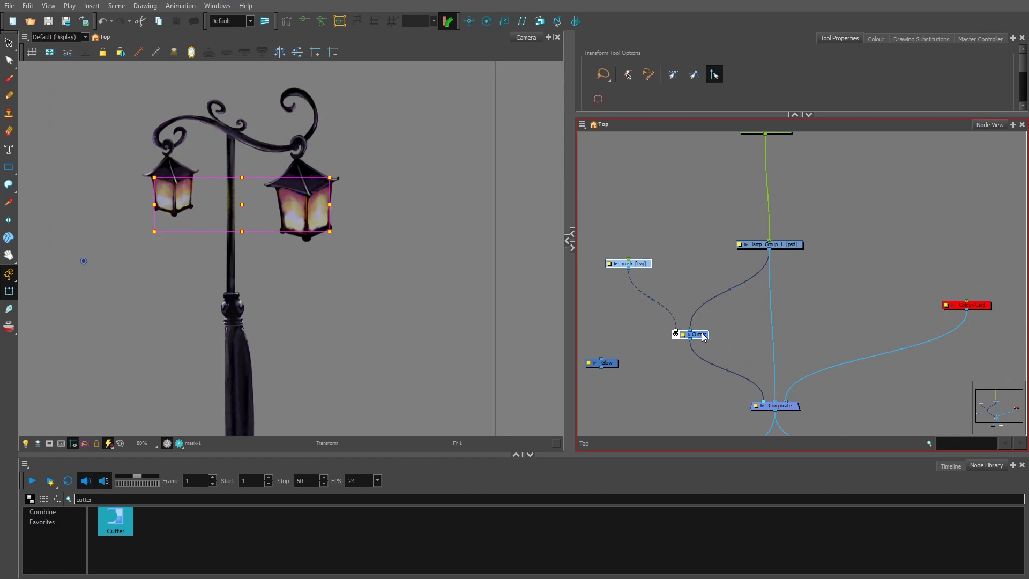
pyautogui.click(733, 307)
pyautogui.moveTo(734, 303); pyautogui.dragTo(784, 241)
pyautogui.click(700, 204)
pyautogui.moveTo(701, 204); pyautogui.dragTo(728, 198)
pyautogui.scroll(1, 744, 197)
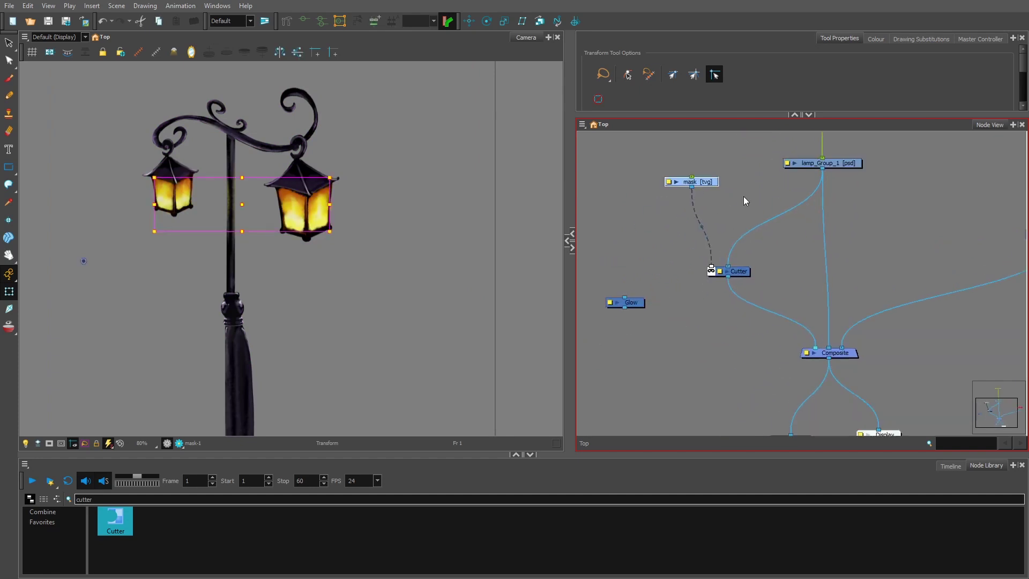
# Move the Glow node below the Cutter and insert it on the cable between Cutter and Composite.
pyautogui.moveTo(699, 345); pyautogui.dragTo(716, 328)
pyautogui.moveTo(660, 289); pyautogui.dragTo(746, 323)
pyautogui.scroll(2, 750, 332)
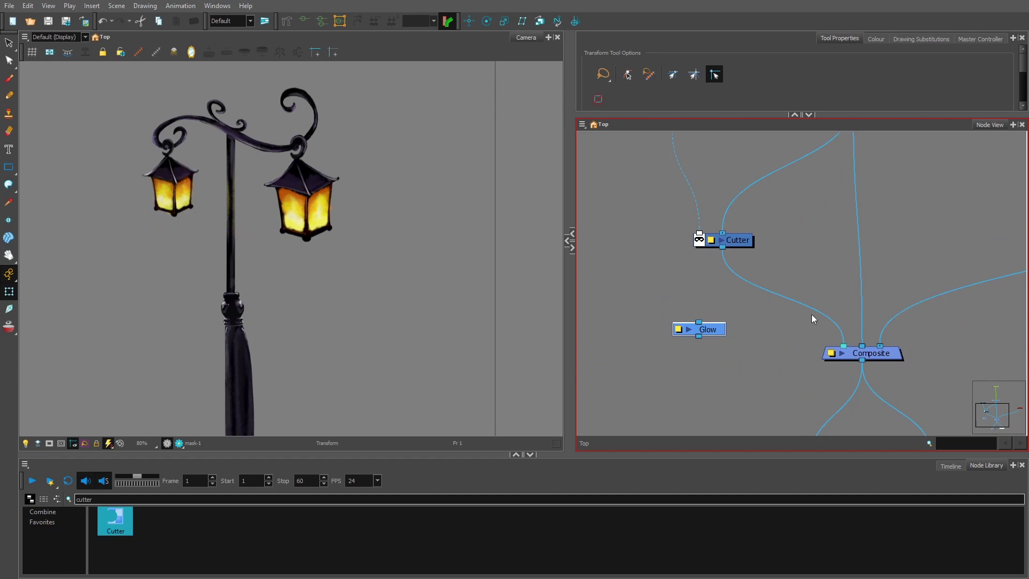
pyautogui.scroll(1, 810, 316)
pyautogui.moveTo(756, 332); pyautogui.dragTo(713, 337)
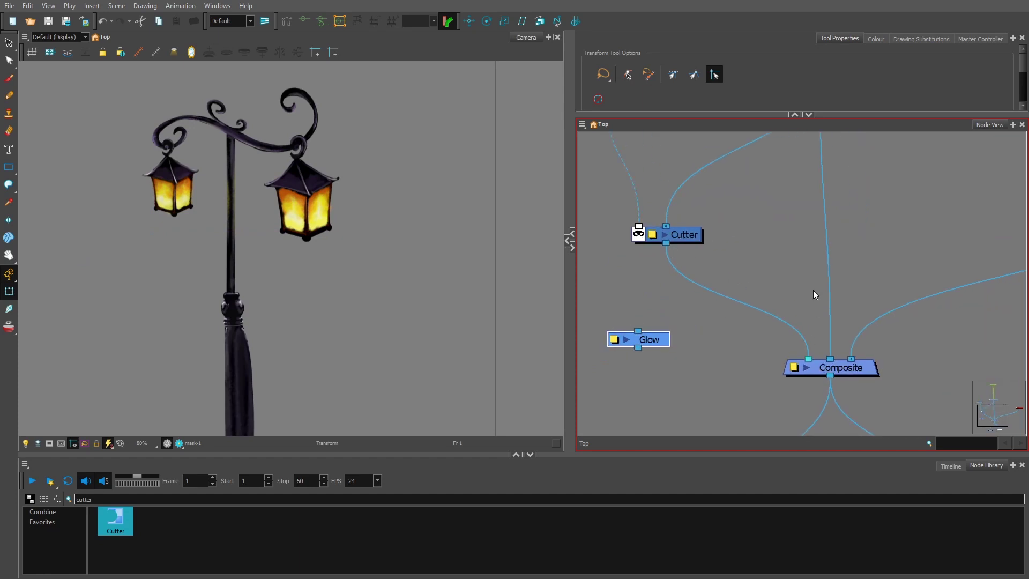
pyautogui.moveTo(663, 349); pyautogui.dragTo(692, 315)
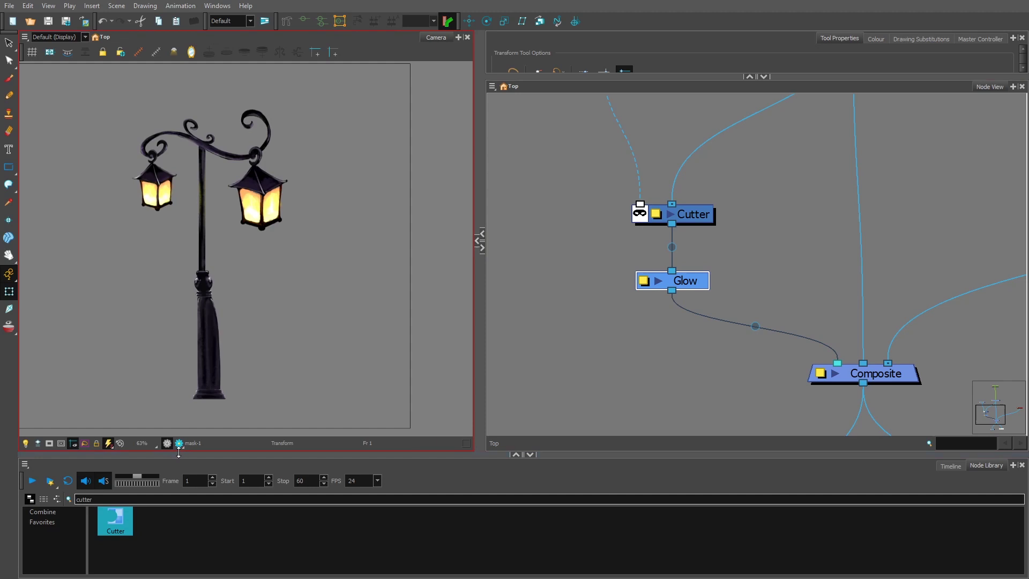
# Switch the camera to the render view, widen it, and inspect the glow on the lantern glass.
pyautogui.click(179, 442)
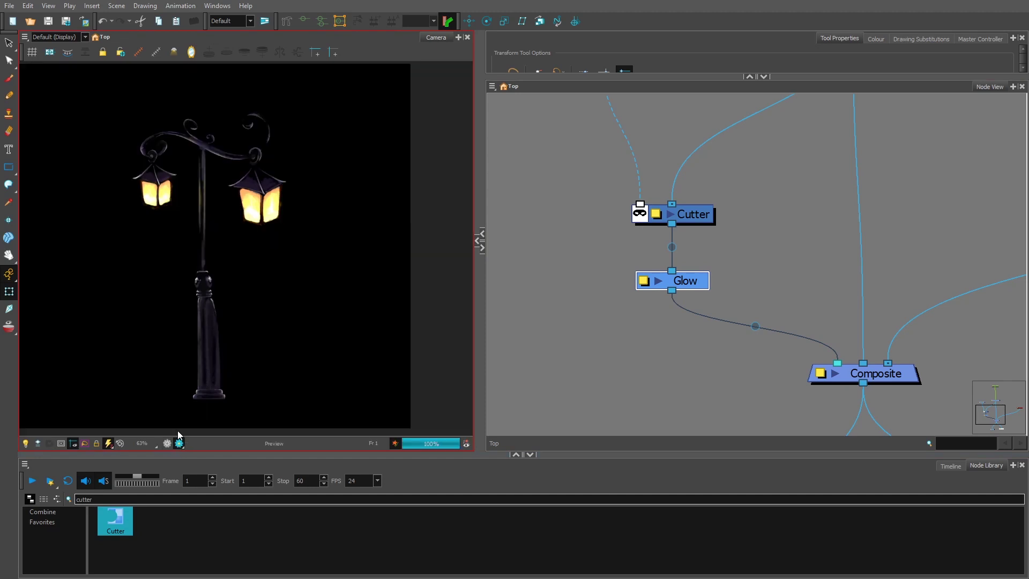
pyautogui.scroll(3, 291, 262)
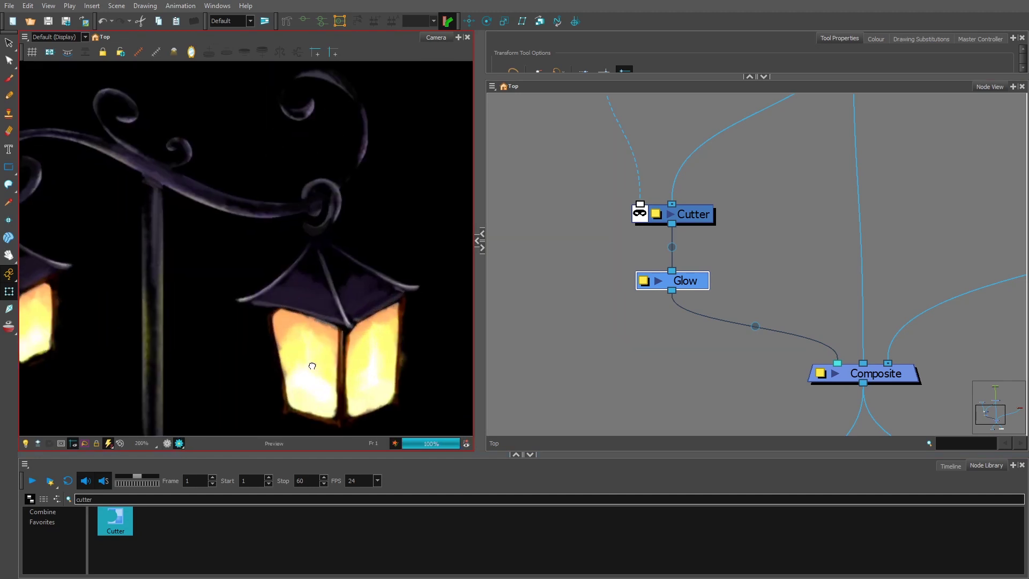
pyautogui.scroll(-1, 312, 366)
pyautogui.moveTo(485, 192); pyautogui.dragTo(513, 192)
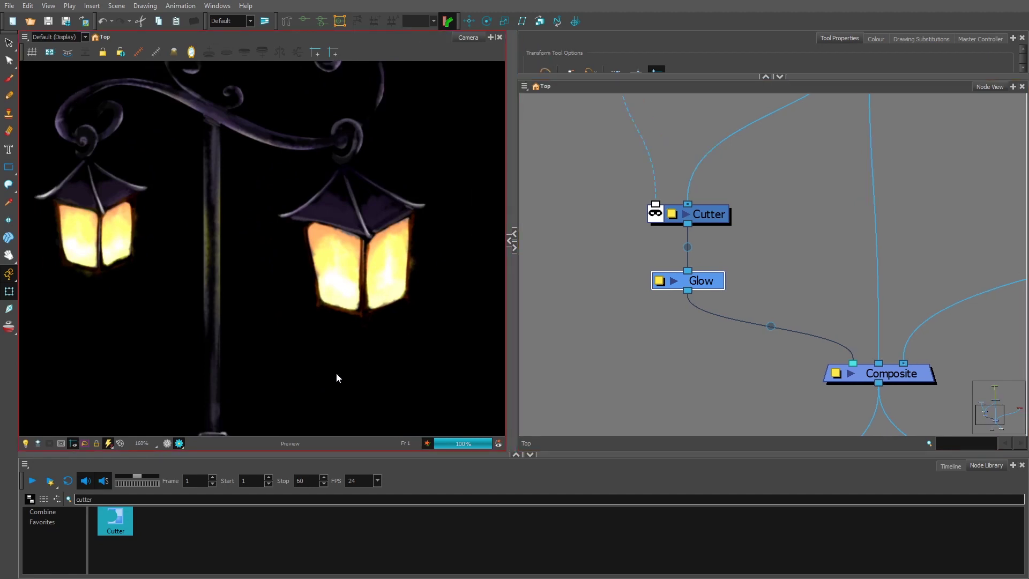
# Move the Glow node slightly lower, open its layer properties beside the lamp, and disable the node.
pyautogui.moveTo(715, 280); pyautogui.dragTo(715, 290)
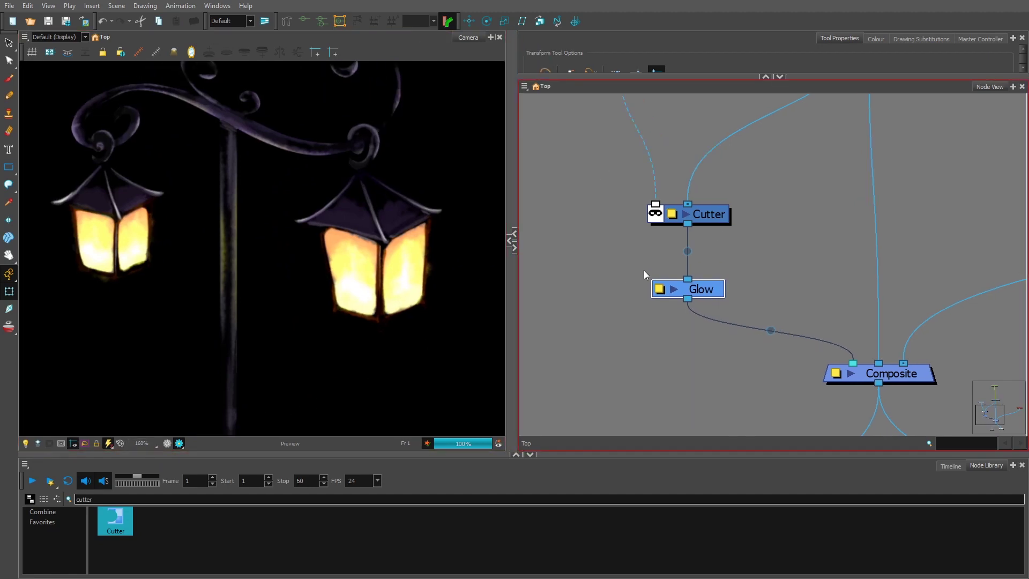
pyautogui.doubleClick(663, 292)
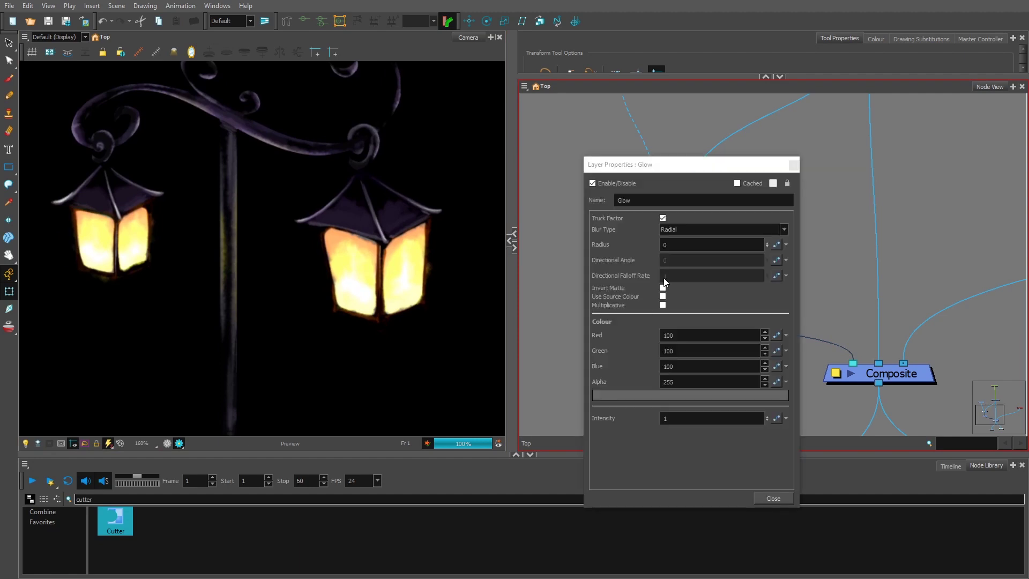
pyautogui.moveTo(735, 165); pyautogui.dragTo(581, 61)
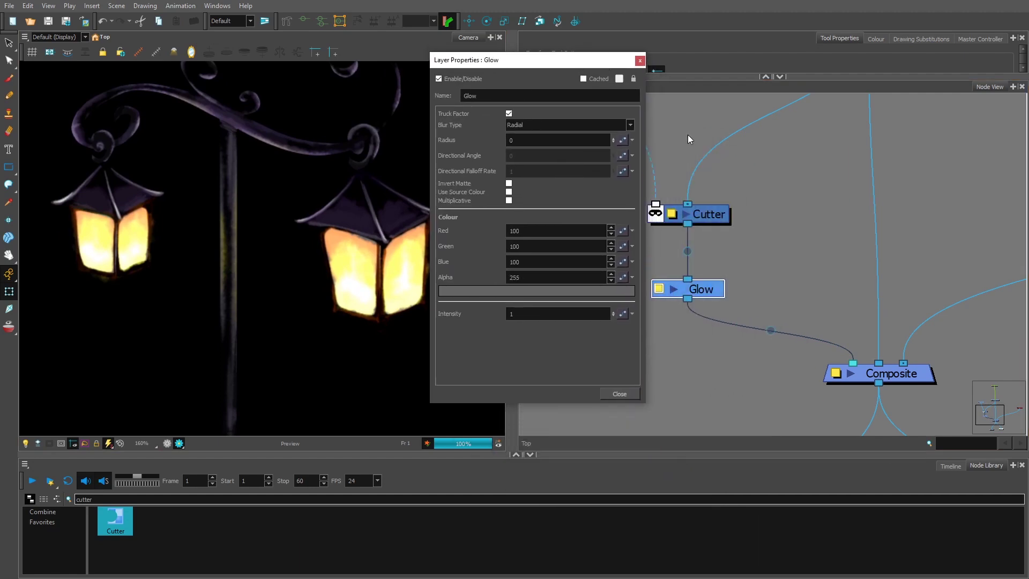
pyautogui.click(692, 292)
pyautogui.press('d')
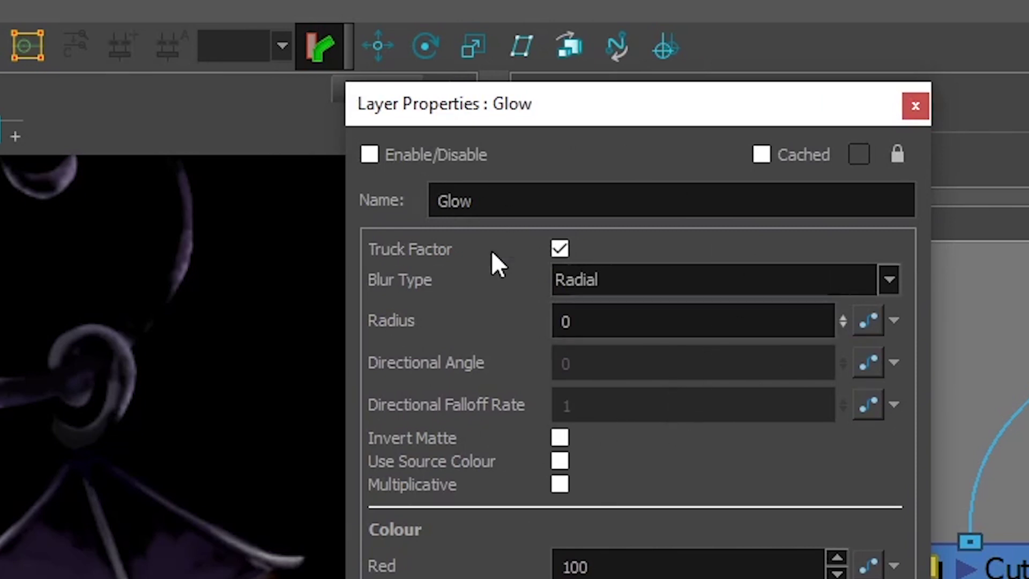
# Switch the Glow's blur type to Directional to compare its options, and return it to Radial.
pyautogui.click(888, 279)
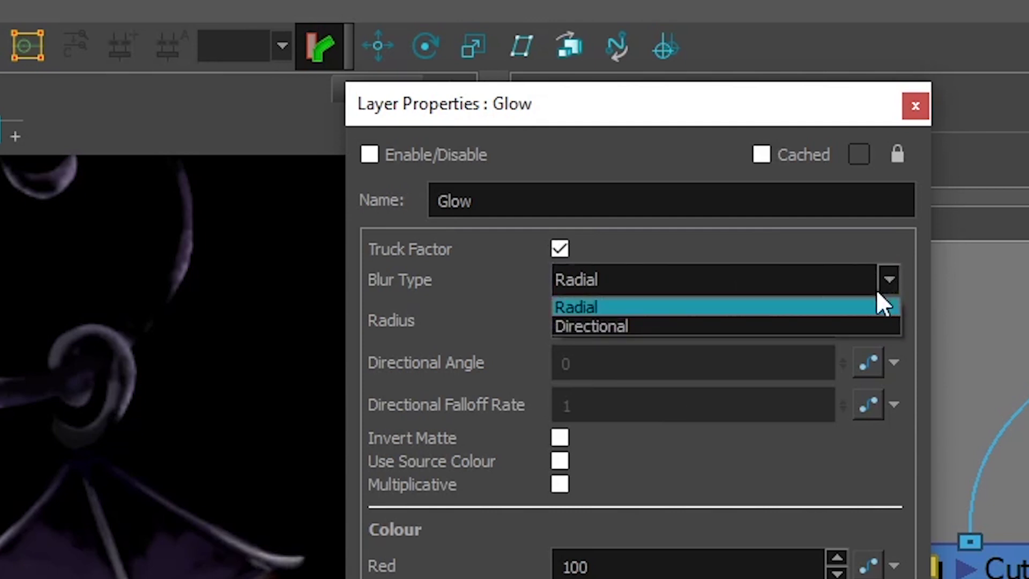
pyautogui.click(652, 327)
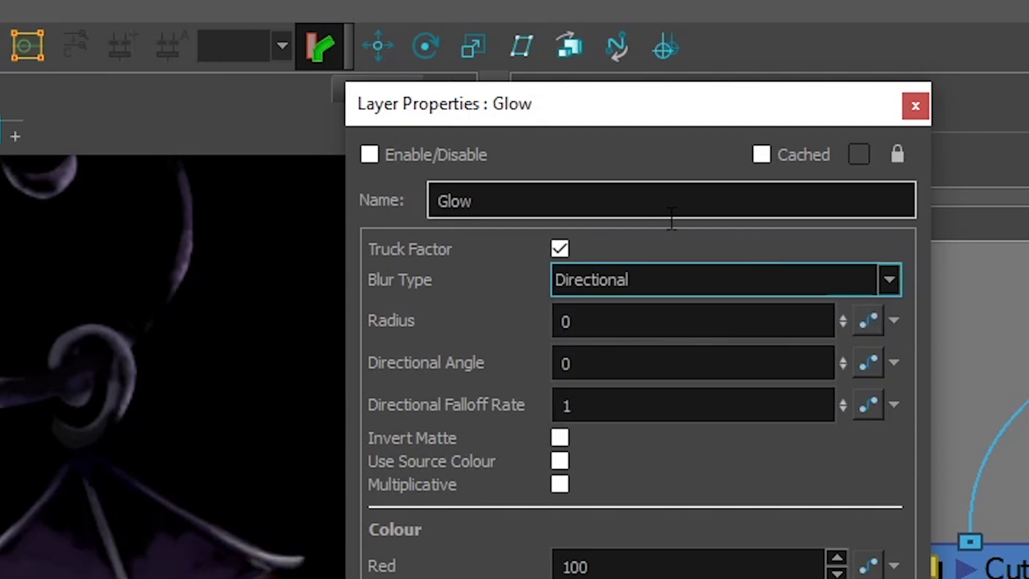
pyautogui.click(692, 279)
pyautogui.click(677, 307)
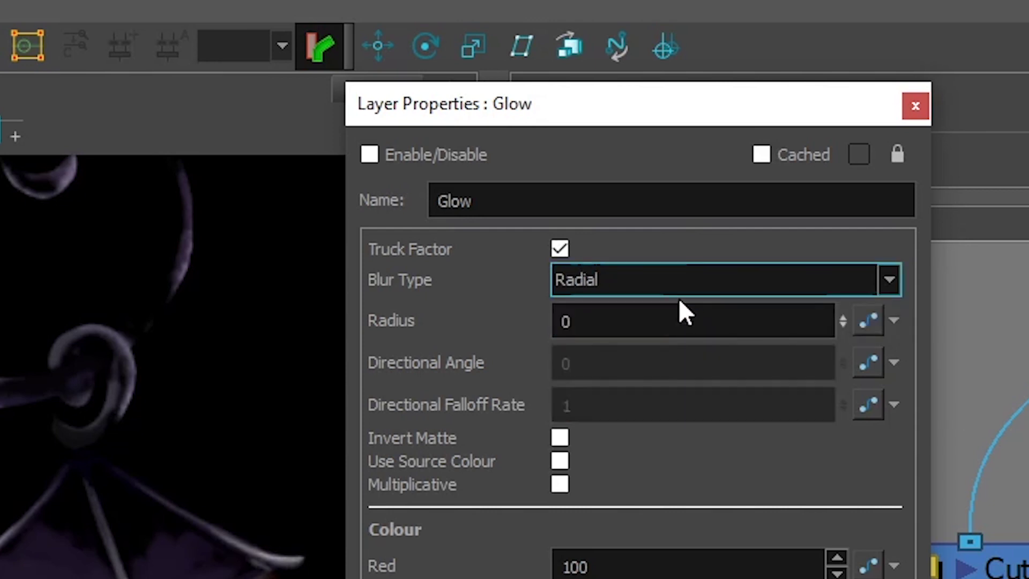
# Test increasing Glow radius values of 6, 10 and 15 on the lanterns.
pyautogui.moveTo(675, 128); pyautogui.dragTo(703, 103)
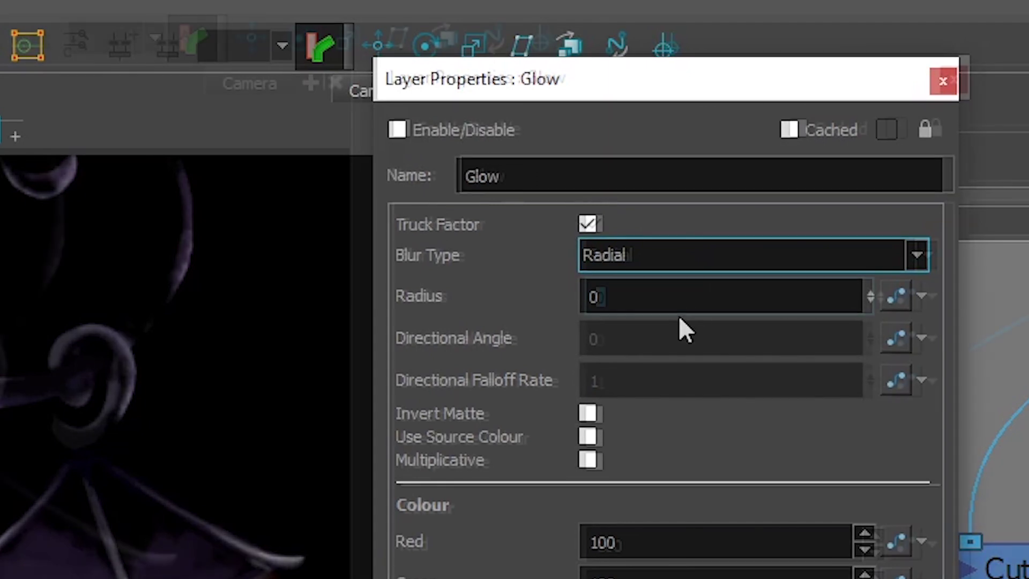
pyautogui.press('Tab')
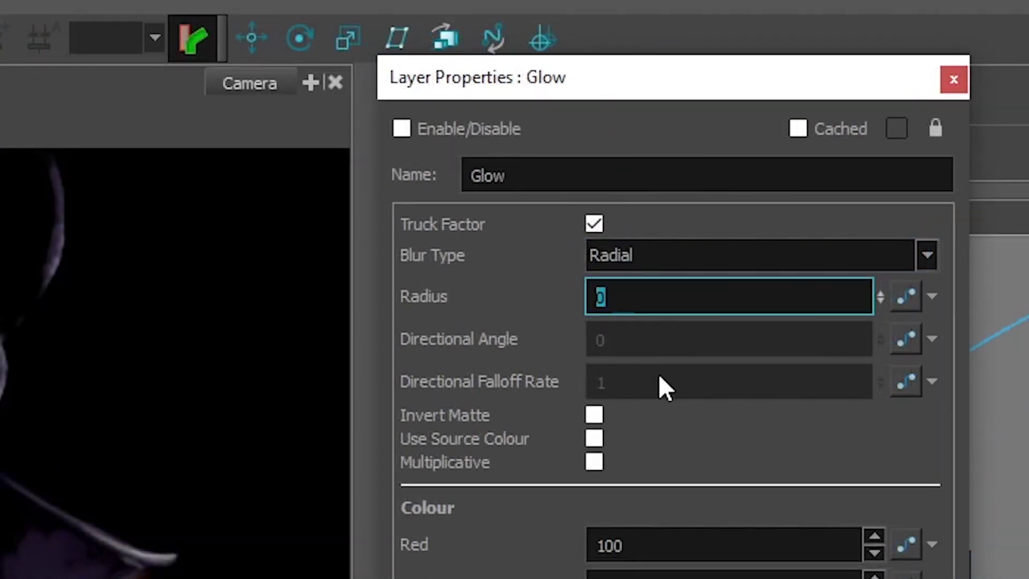
pyautogui.write('2')
pyautogui.doubleClick(637, 306)
pyautogui.write('5')
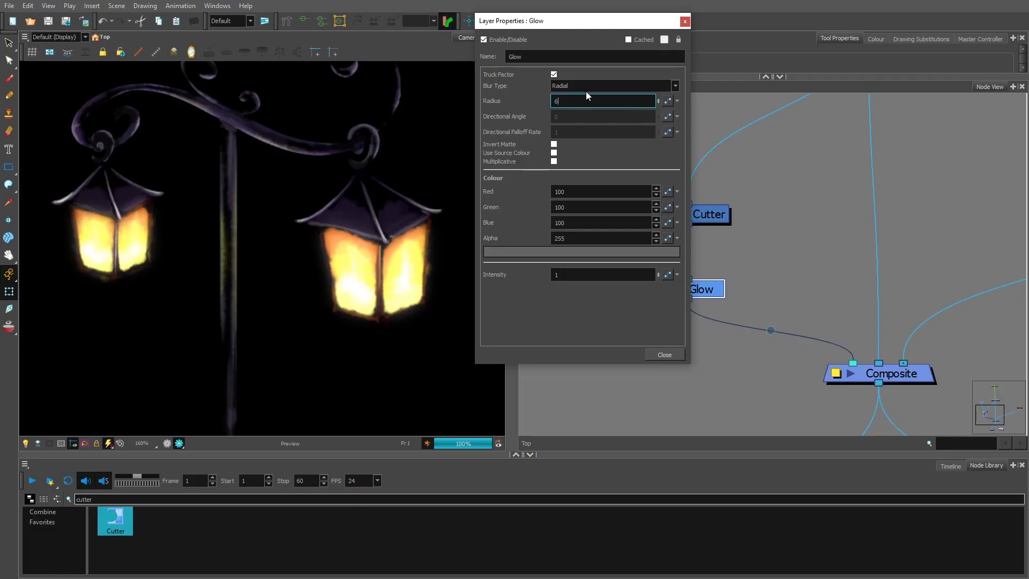
pyautogui.press('BackSpace')
pyautogui.write('6')
pyautogui.press('Return')
pyautogui.write('10')
pyautogui.press('Return')
pyautogui.press('BackSpace')
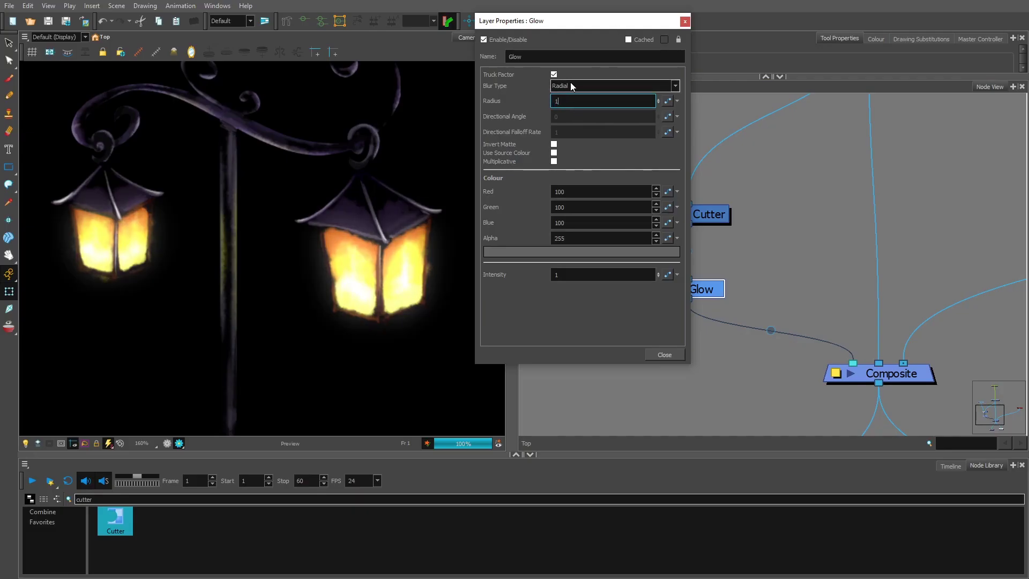
pyautogui.write('5')
pyautogui.press('Return')
# Set the Glow's radius to 20.
pyautogui.moveTo(575, 103); pyautogui.dragTo(544, 110)
pyautogui.write('20')
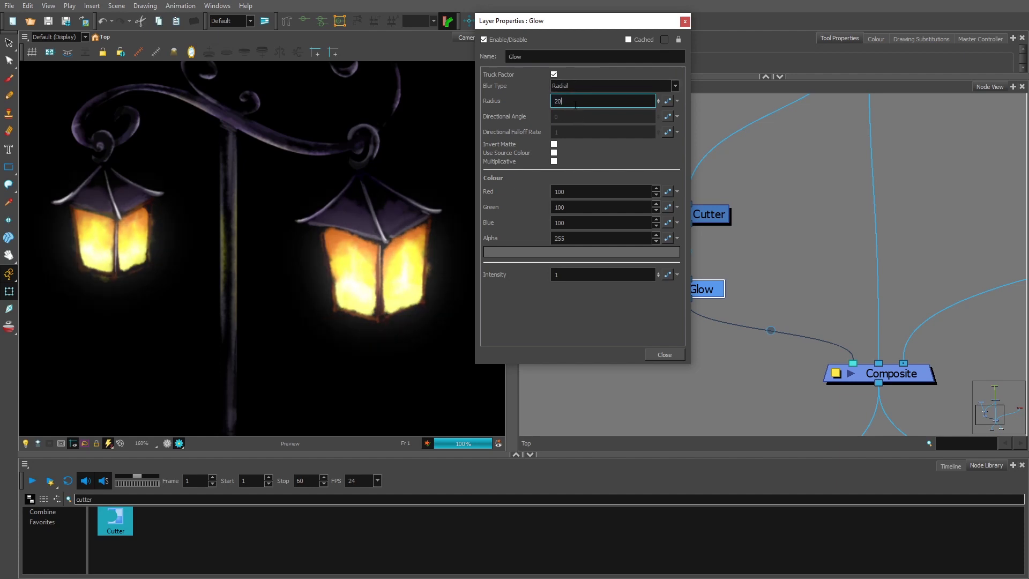
pyautogui.press('Return')
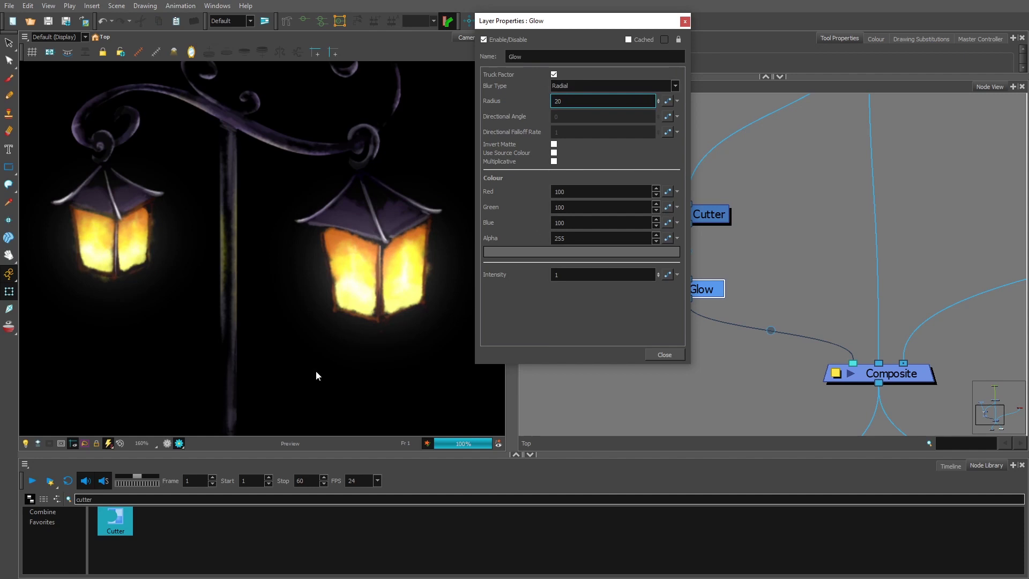
pyautogui.write('22')
pyautogui.moveTo(572, 102); pyautogui.dragTo(563, 110)
pyautogui.press('Return')
# Inspect the halo around the larger lantern and enable Use Source Colour for the Glow.
pyautogui.scroll(3, 349, 386)
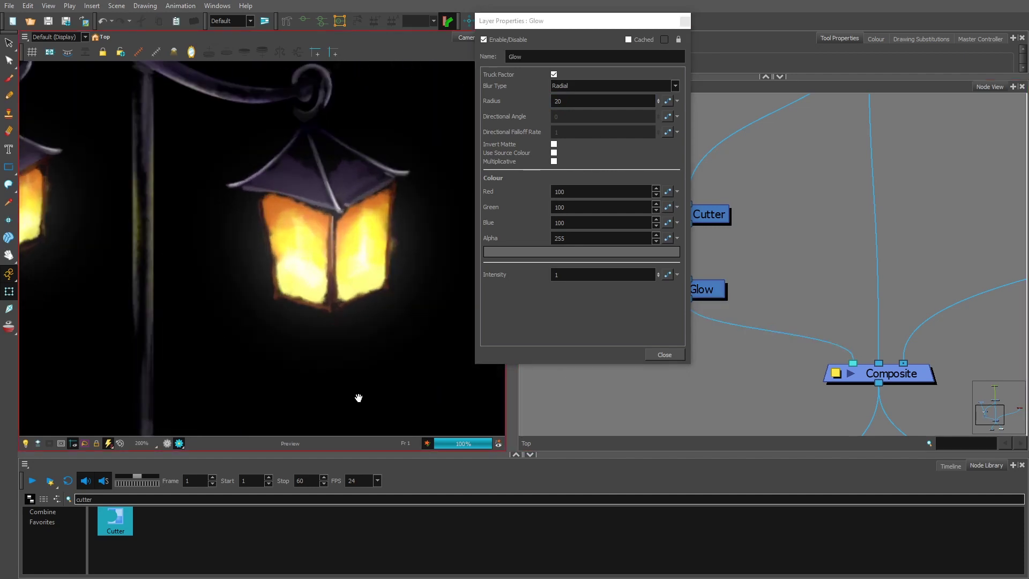
pyautogui.moveTo(358, 397); pyautogui.dragTo(292, 405)
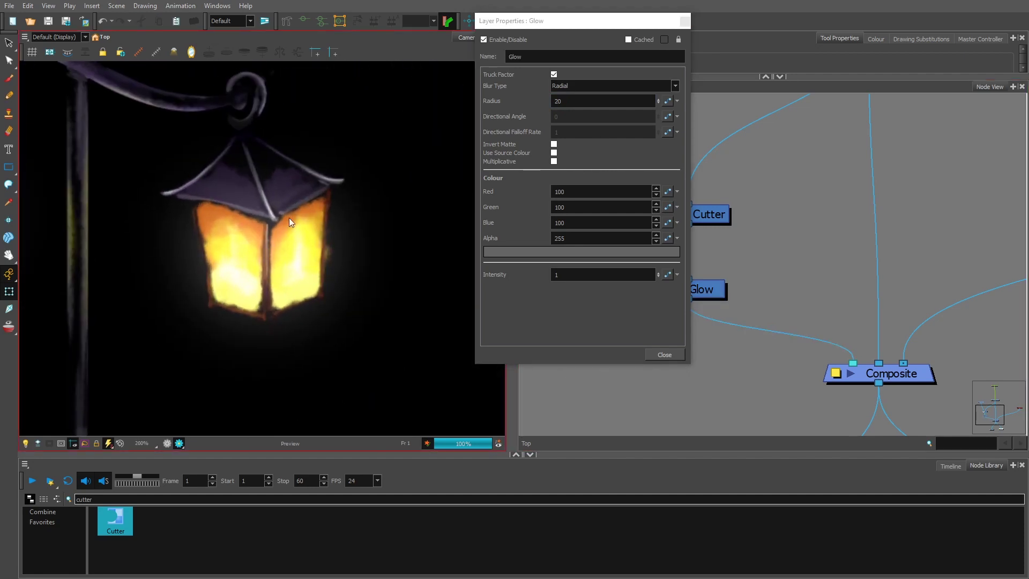
pyautogui.moveTo(302, 276); pyautogui.dragTo(345, 260)
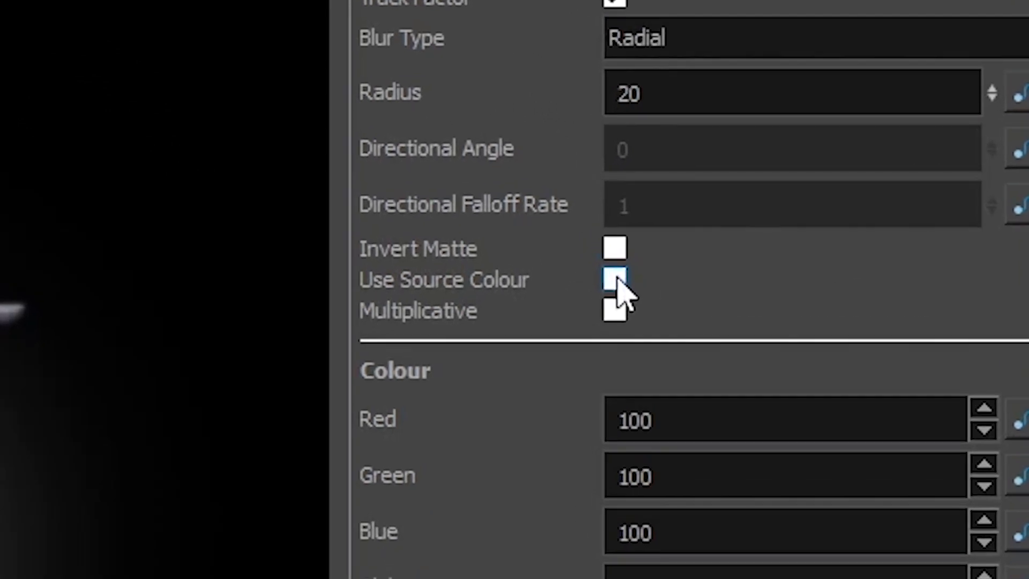
pyautogui.click(553, 152)
pyautogui.scroll(-3, 182, 491)
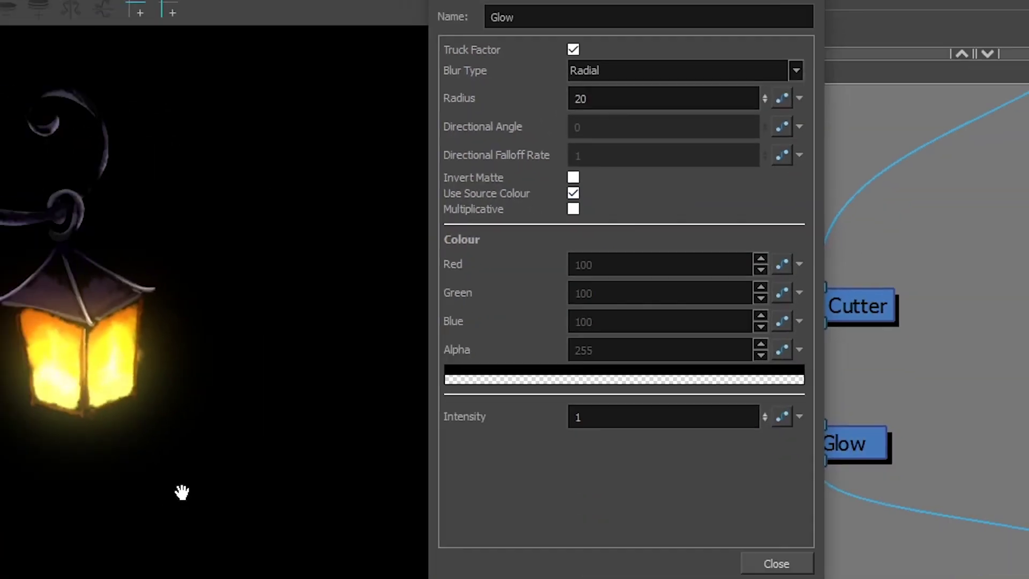
pyautogui.scroll(2, 331, 317)
pyautogui.moveTo(330, 317); pyautogui.dragTo(356, 313)
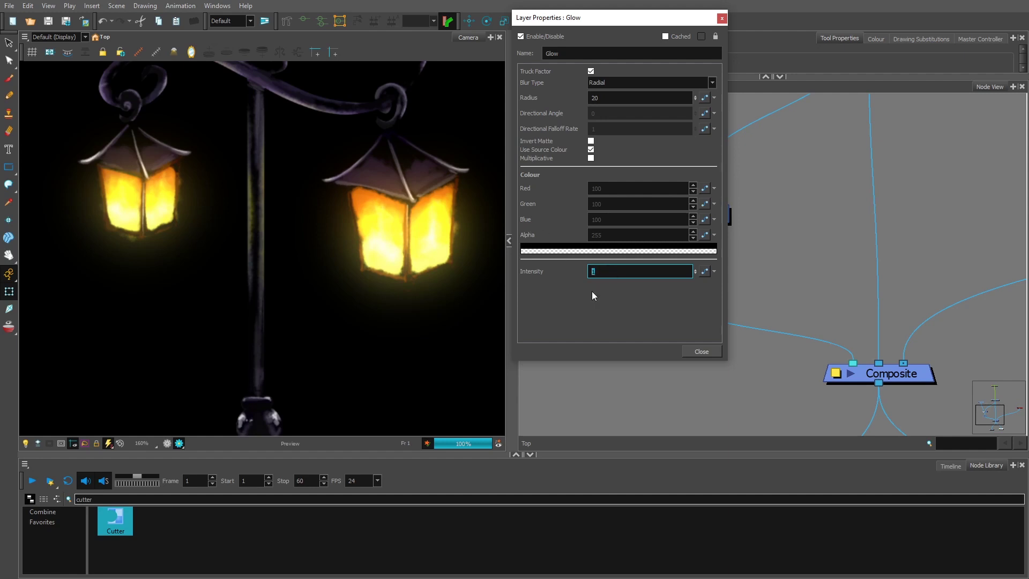
# Compare Glow intensities of 5 and 2, and settle on an intensity of 1.5.
pyautogui.press('Return')
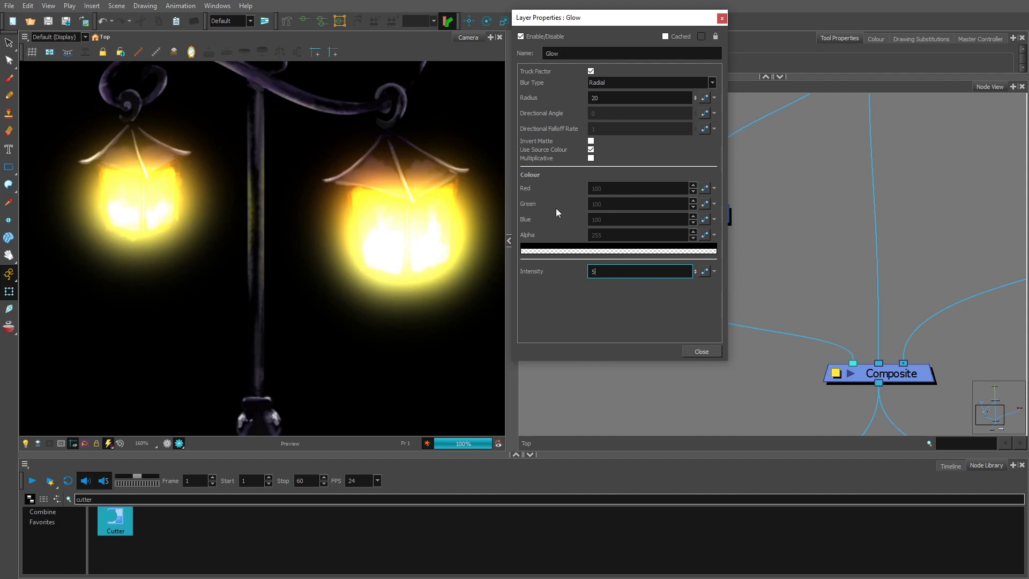
pyautogui.doubleClick(621, 275)
pyautogui.write('2')
pyautogui.press('Return')
pyautogui.doubleClick(596, 275)
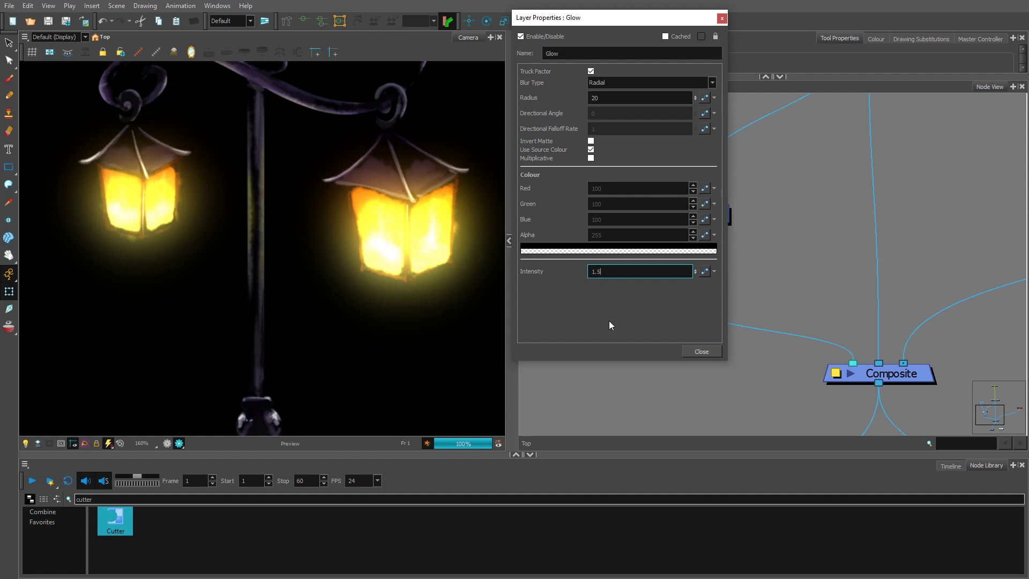
pyautogui.press('Return')
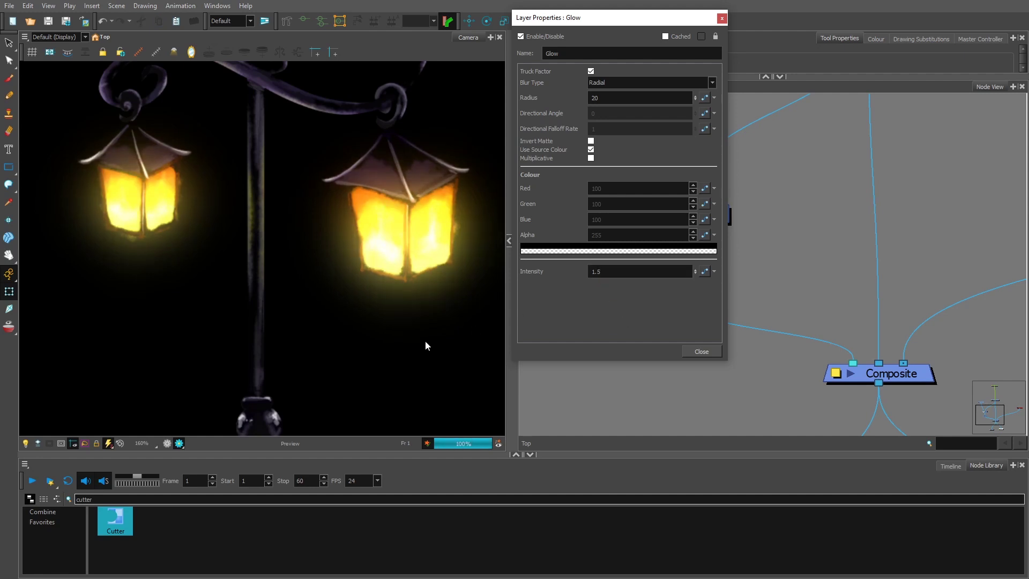
# Examine the glow around both lanterns up close and across the whole street lamp.
pyautogui.click(461, 382)
pyautogui.scroll(-3, 458, 391)
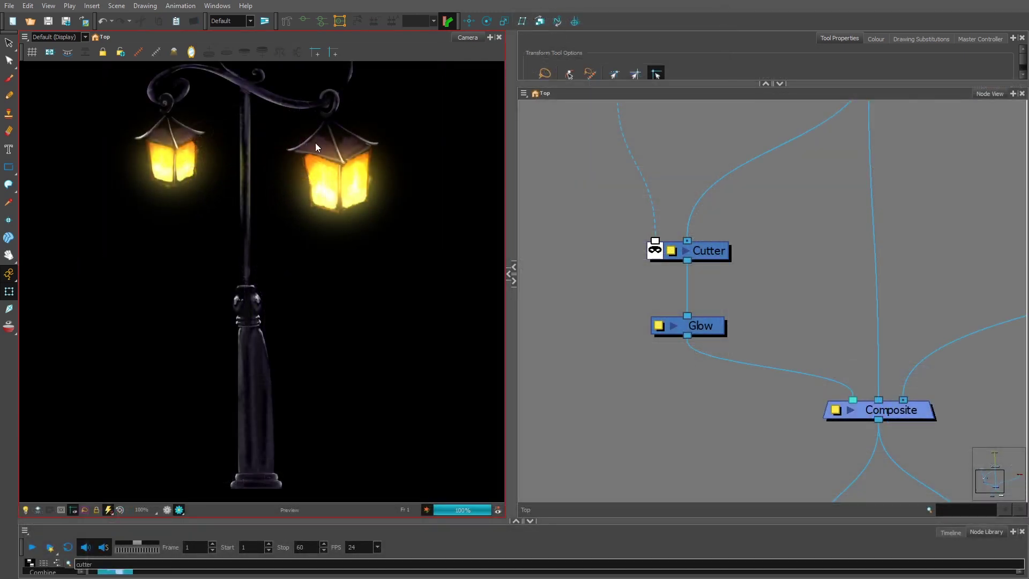
pyautogui.press('2')
pyautogui.moveTo(323, 207); pyautogui.dragTo(332, 282)
pyautogui.press('2')
pyautogui.moveTo(383, 171)
pyautogui.mouseDown()
pyautogui.moveTo(366, 232)
pyautogui.moveTo(371, 287)
pyautogui.mouseUp()
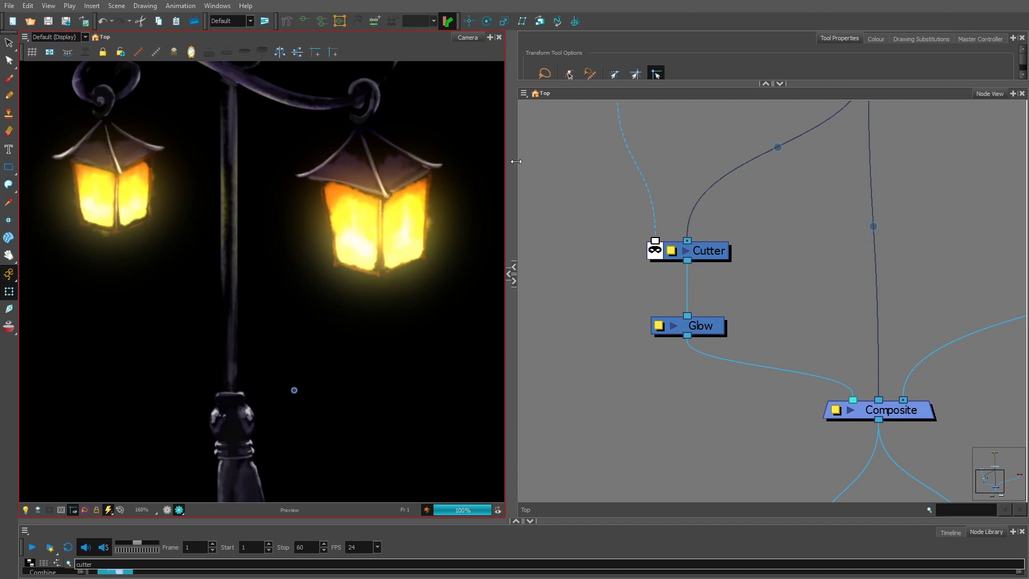
pyautogui.click(544, 155)
pyautogui.press('1')
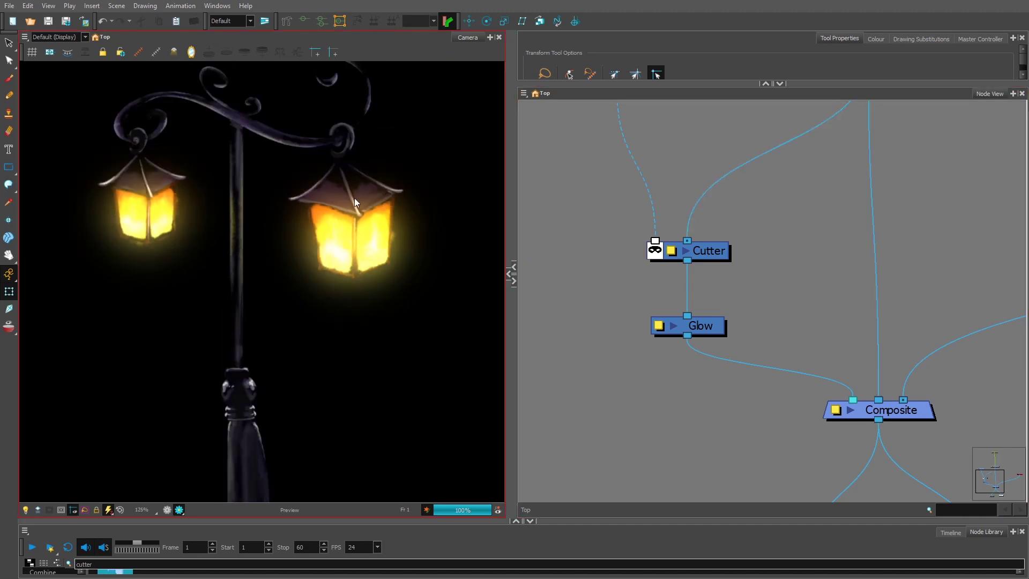
pyautogui.scroll(-1, 355, 199)
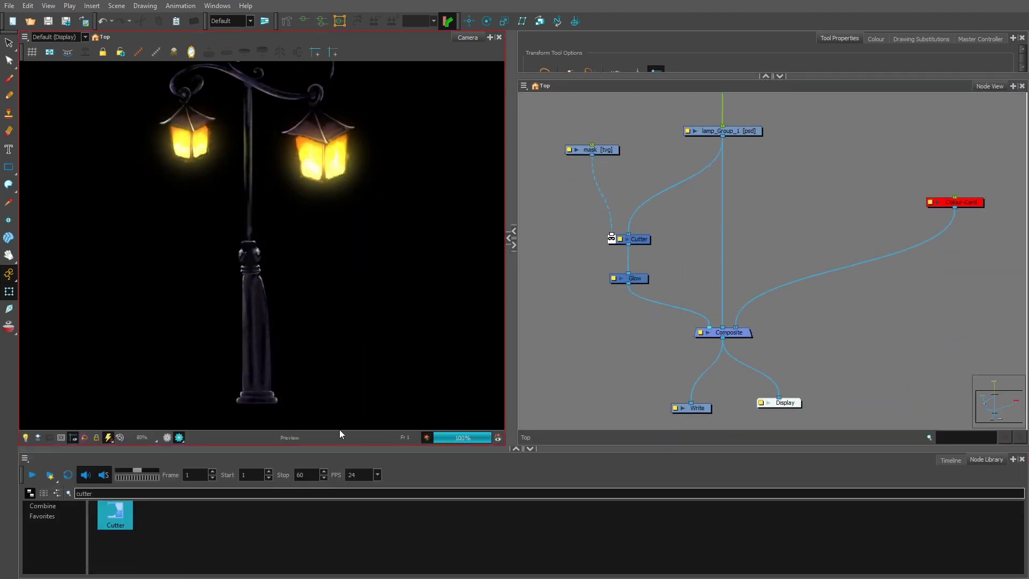
# Search the node library for "colou" and add a Colour-Scale node between the lamp's cable and the Colour-Card.
pyautogui.moveTo(101, 493); pyautogui.dragTo(44, 511)
pyautogui.write('c')
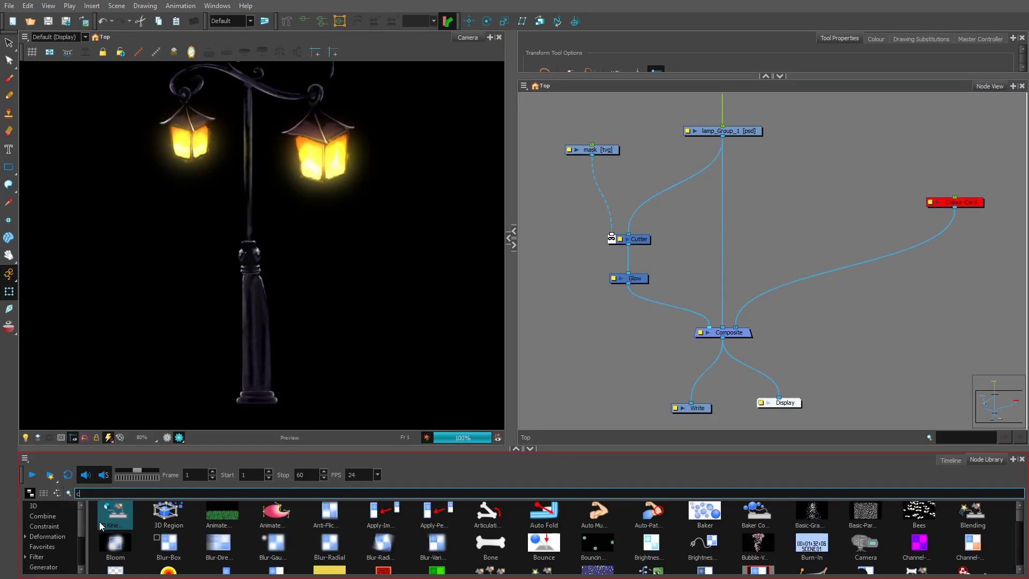
pyautogui.write('olou')
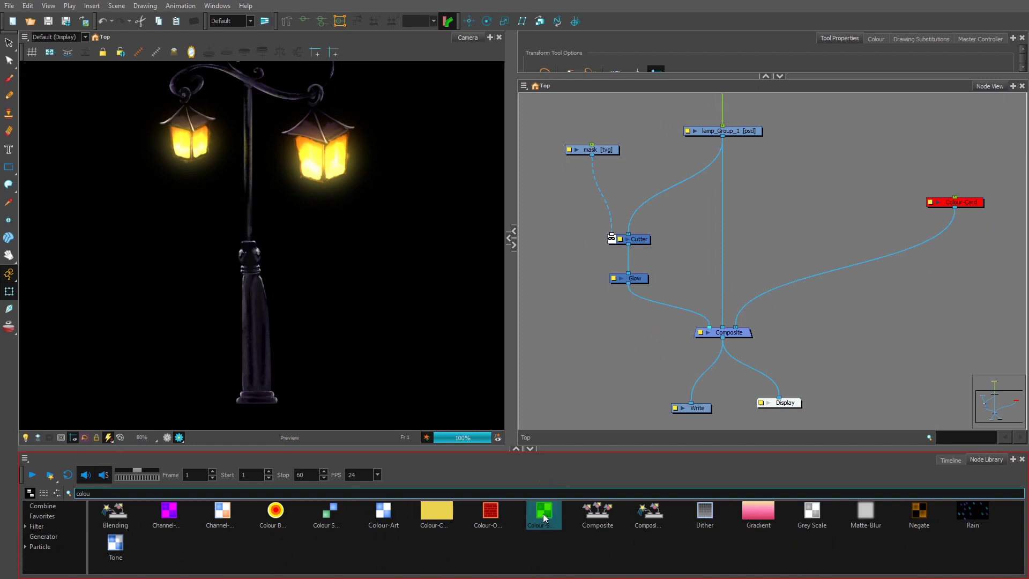
pyautogui.moveTo(548, 523); pyautogui.dragTo(601, 391)
pyautogui.moveTo(789, 207); pyautogui.dragTo(790, 210)
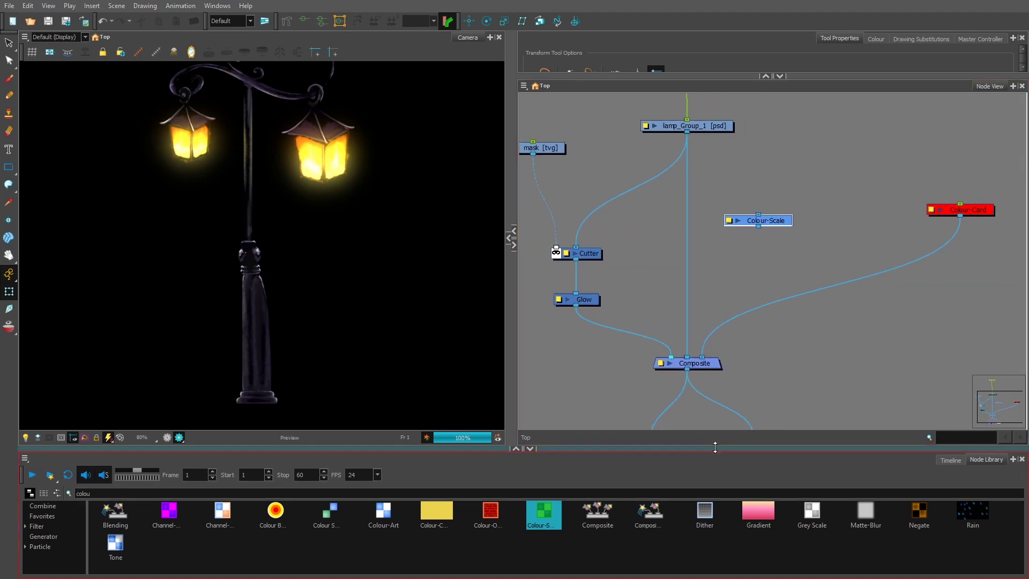
pyautogui.moveTo(715, 448); pyautogui.dragTo(716, 467)
pyautogui.moveTo(782, 238); pyautogui.dragTo(806, 228)
pyautogui.press('2')
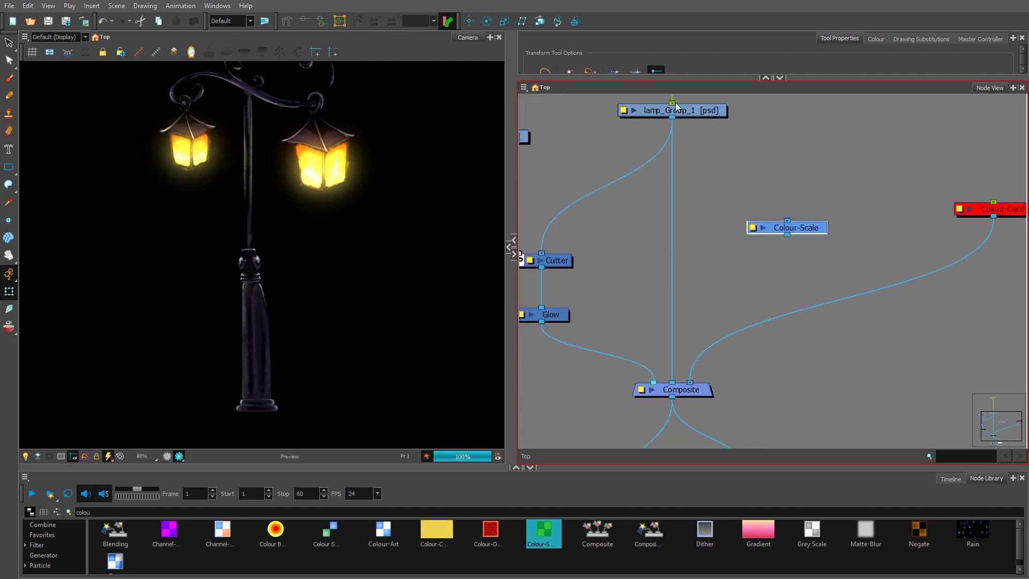
# Insert the Colour-Scale node on the direct cable between lamp_Group_1 and Composite.
pyautogui.click(697, 109)
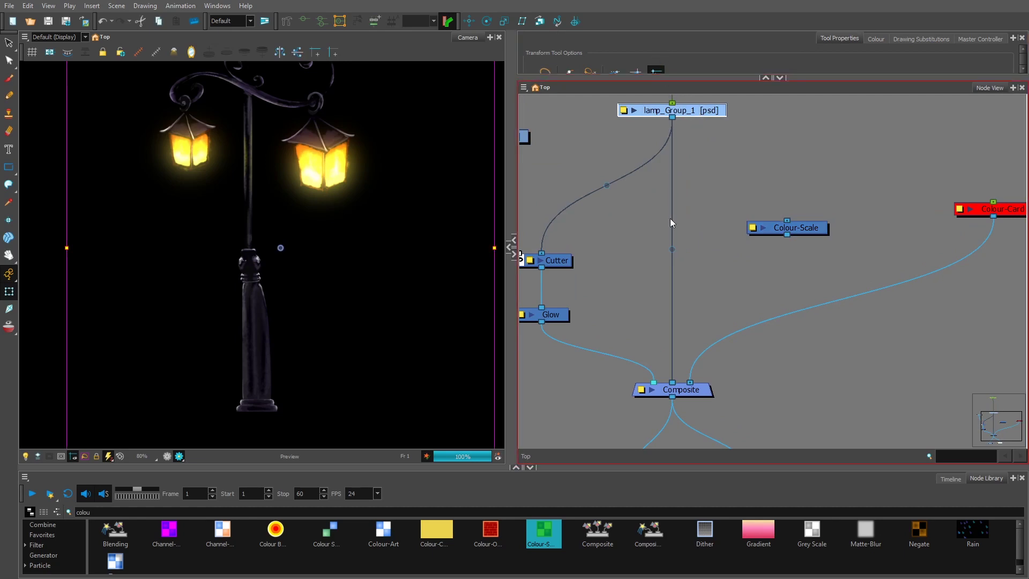
pyautogui.click(687, 160)
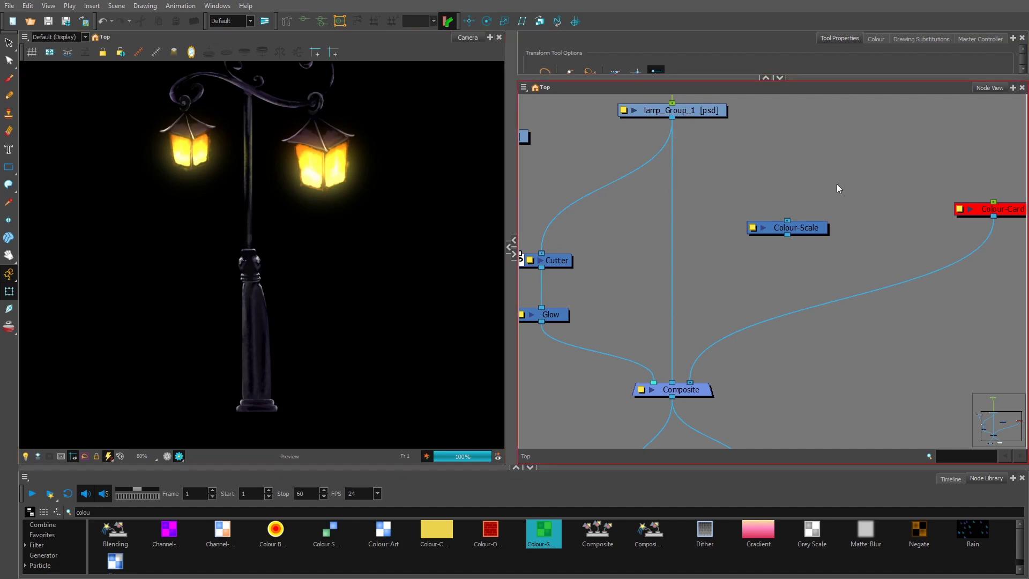
pyautogui.moveTo(813, 231); pyautogui.dragTo(697, 256)
pyautogui.scroll(2, 719, 223)
pyautogui.moveTo(719, 223); pyautogui.dragTo(763, 222)
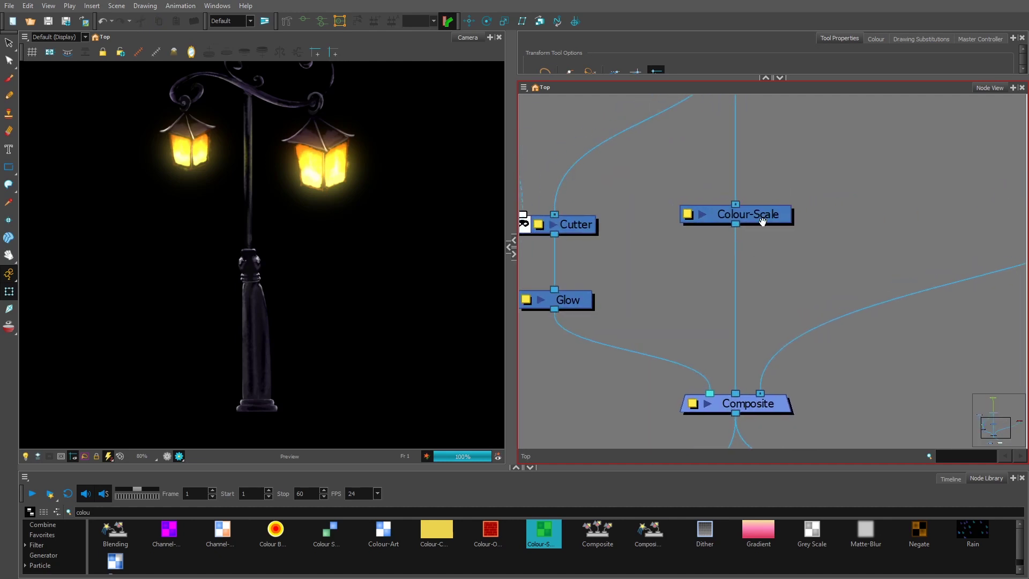
# Open the Colour-Scale node's properties and go through its Red, Green, Blue, Alpha, Hue, Saturation and Value settings.
pyautogui.click(688, 214)
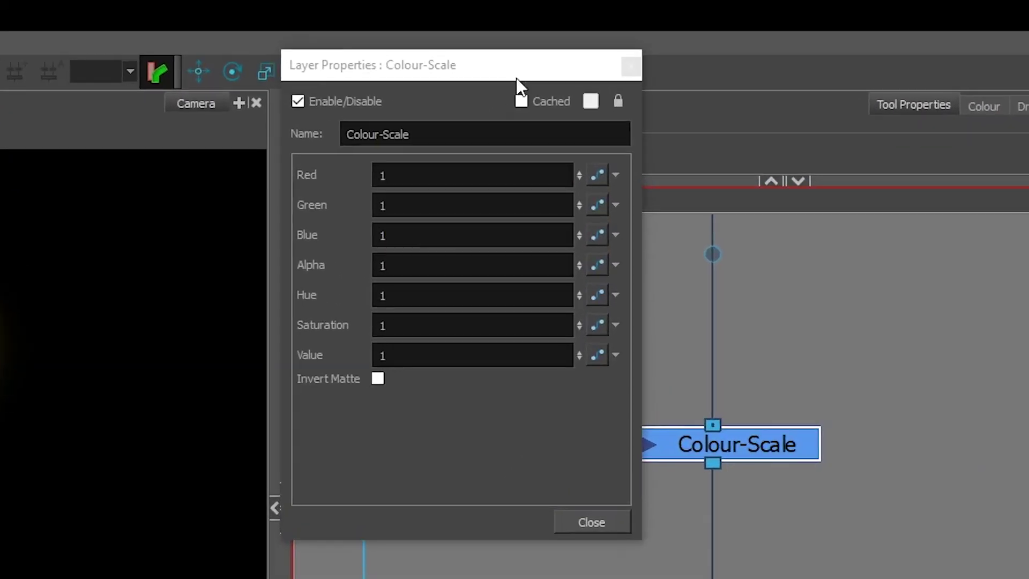
pyautogui.moveTo(518, 68); pyautogui.dragTo(452, 99)
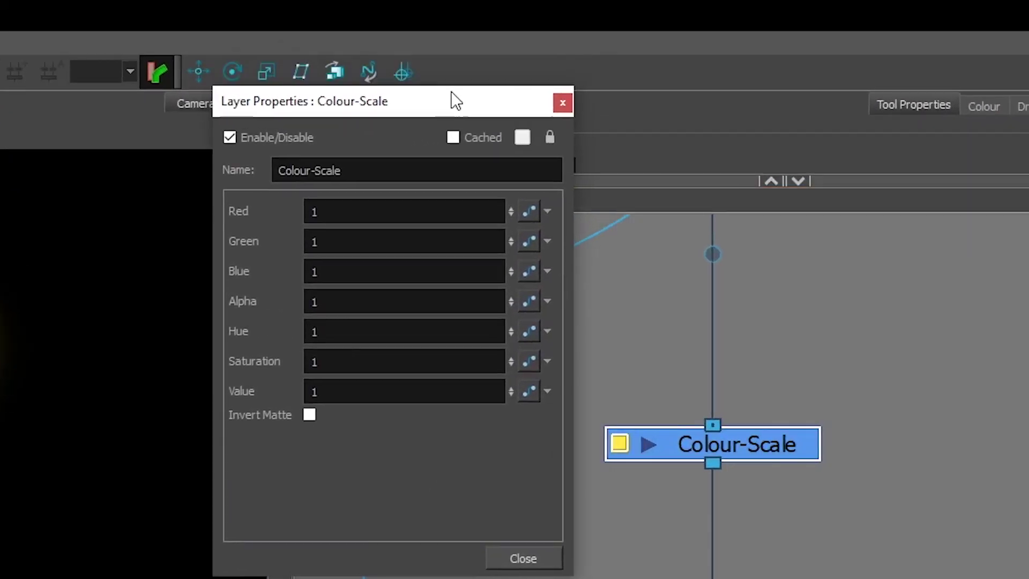
pyautogui.moveTo(356, 102); pyautogui.dragTo(328, 145)
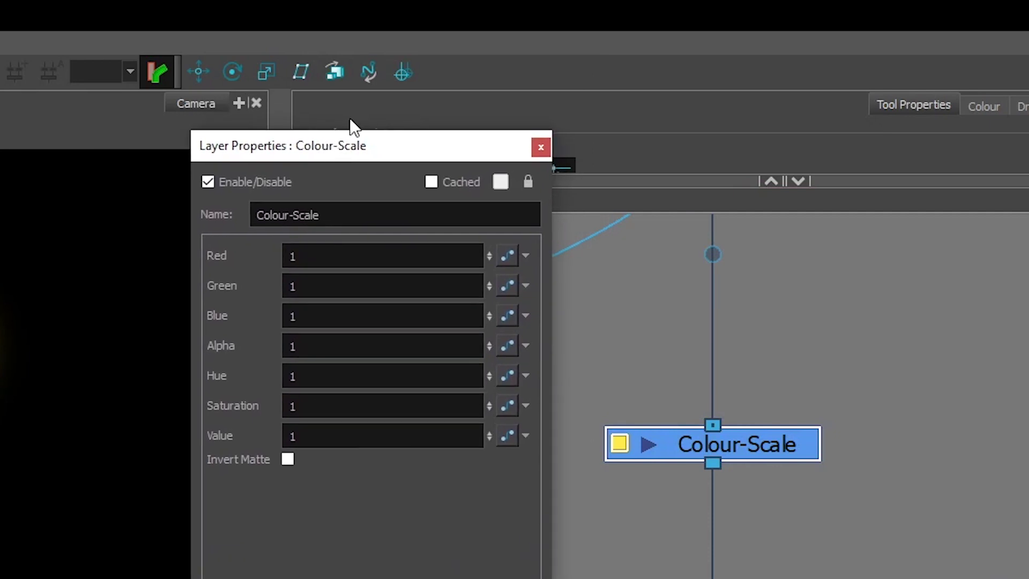
pyautogui.click(374, 256)
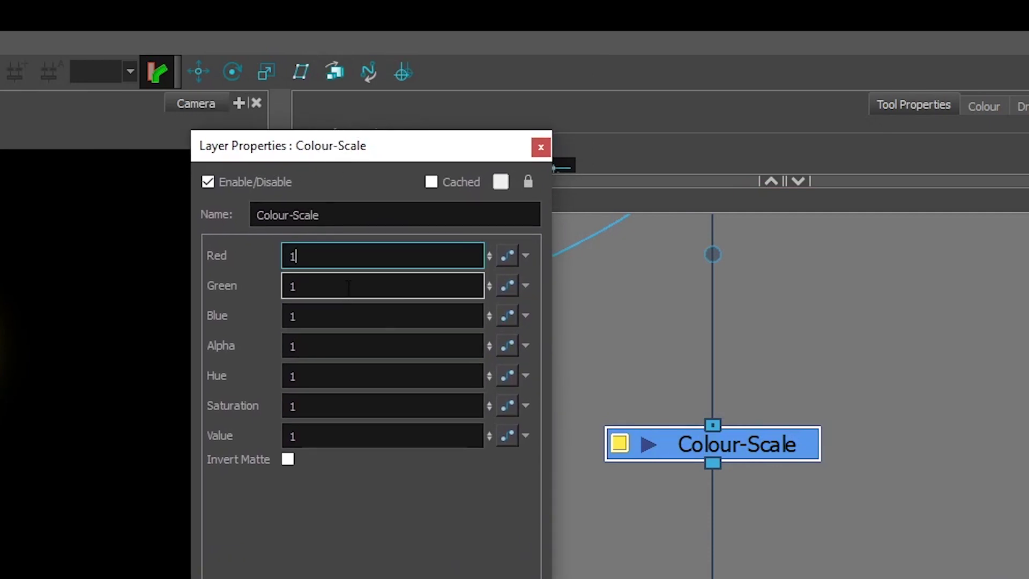
pyautogui.click(340, 287)
pyautogui.click(336, 317)
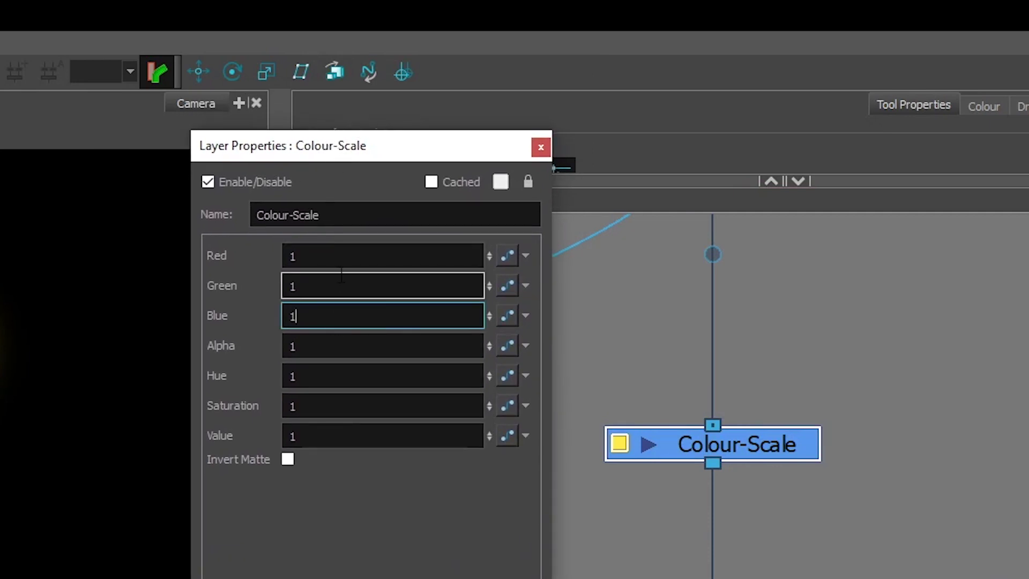
pyautogui.click(341, 259)
pyautogui.click(340, 286)
pyautogui.click(334, 317)
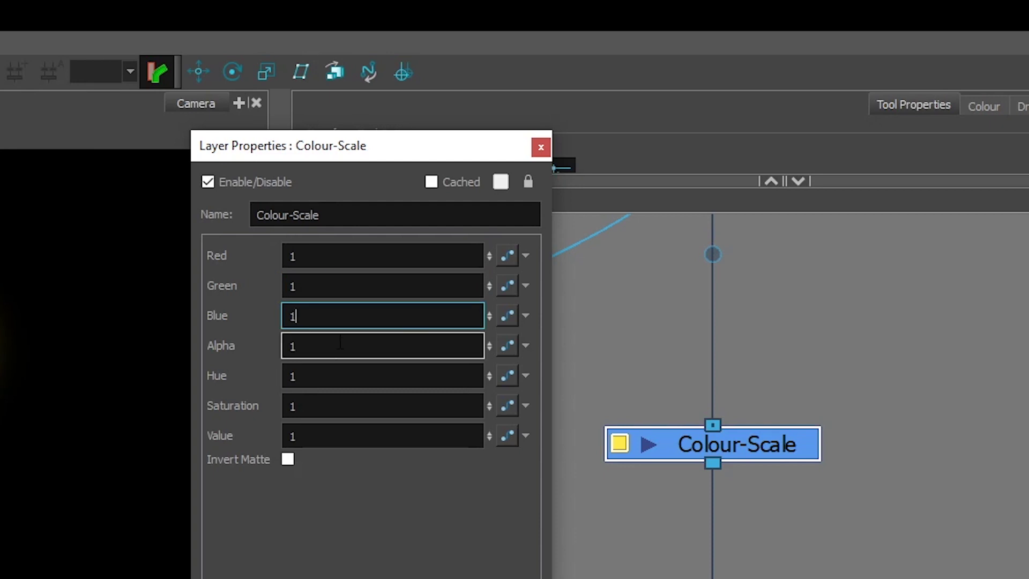
pyautogui.click(336, 347)
pyautogui.click(343, 377)
pyautogui.click(342, 407)
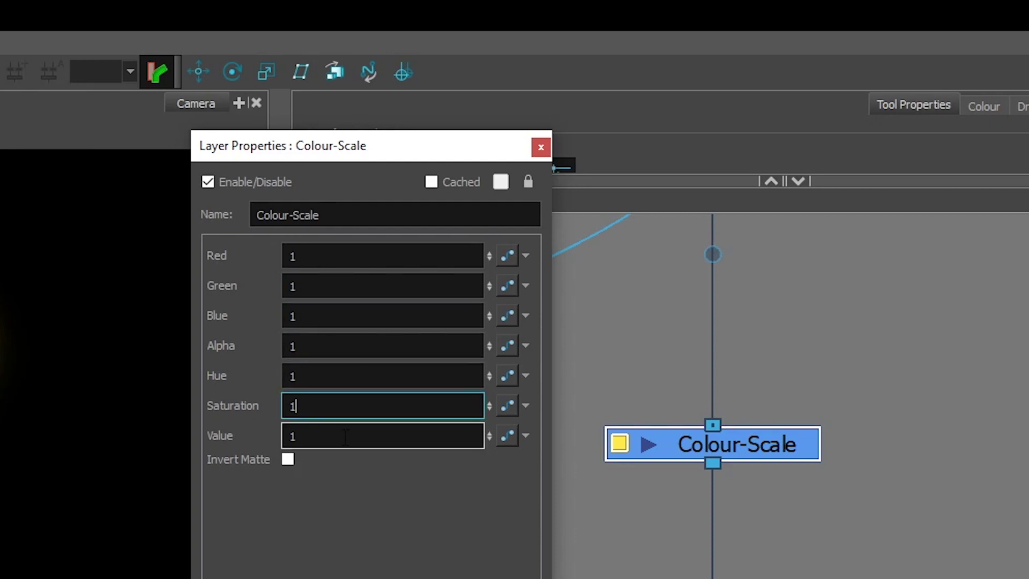
pyautogui.click(298, 436)
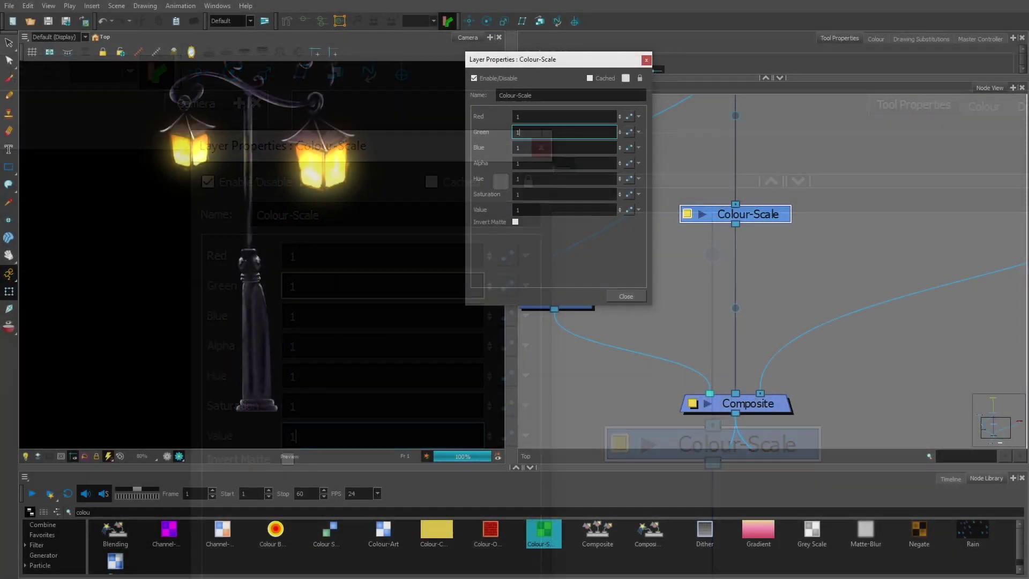
# Set the Colour-Scale node's Green to 0.8 and Blue to 0.5.
pyautogui.click(317, 292)
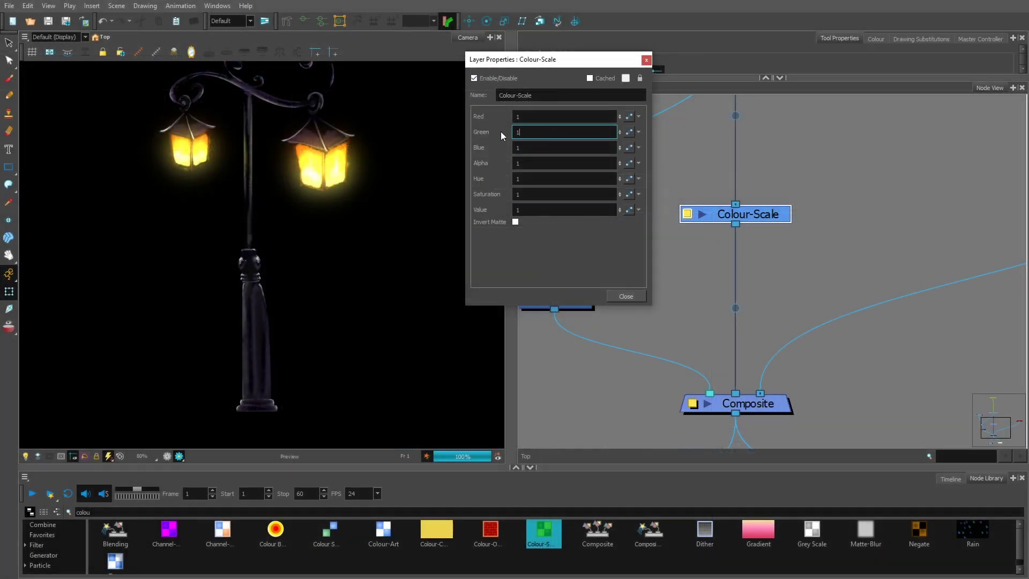
pyautogui.doubleClick(534, 133)
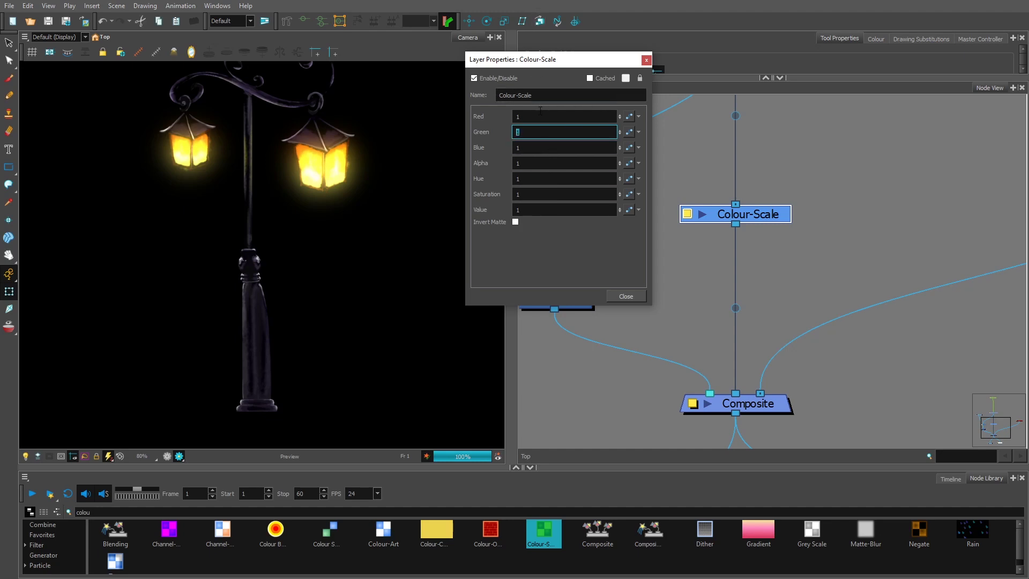
pyautogui.click(547, 147)
pyautogui.doubleClick(547, 132)
pyautogui.write('8')
pyautogui.press('Return')
pyautogui.press('Tab')
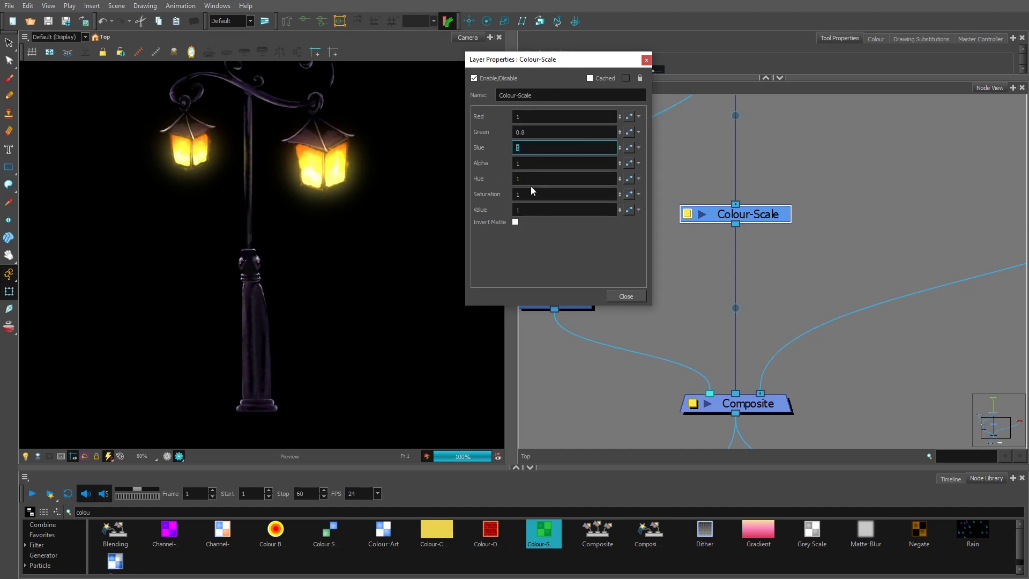
pyautogui.write('.5')
pyautogui.click(706, 298)
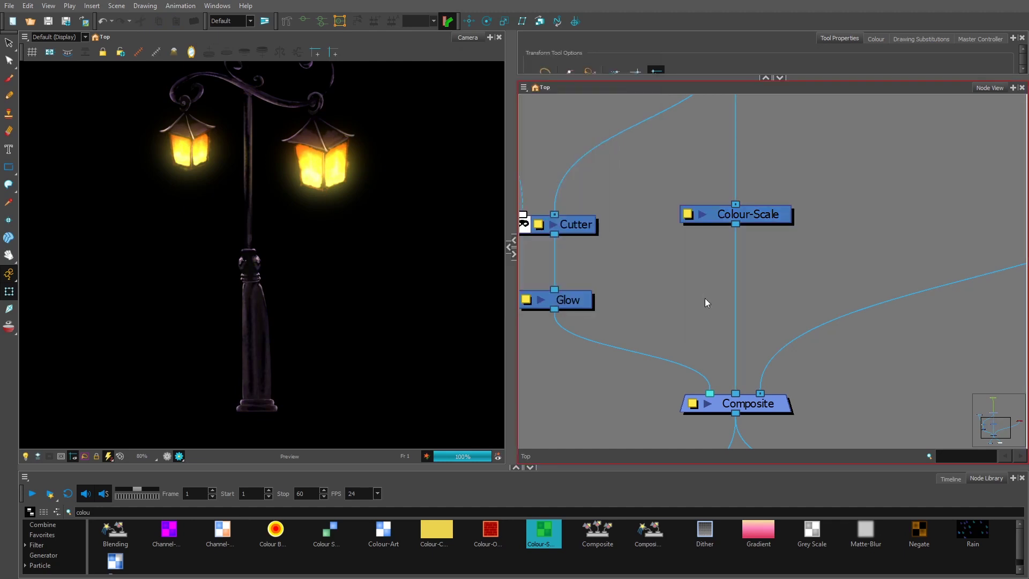
# Move the Colour-Scale node slightly down, level with the Cutter node, and check the whole street lamp's colours.
pyautogui.moveTo(767, 221); pyautogui.dragTo(766, 228)
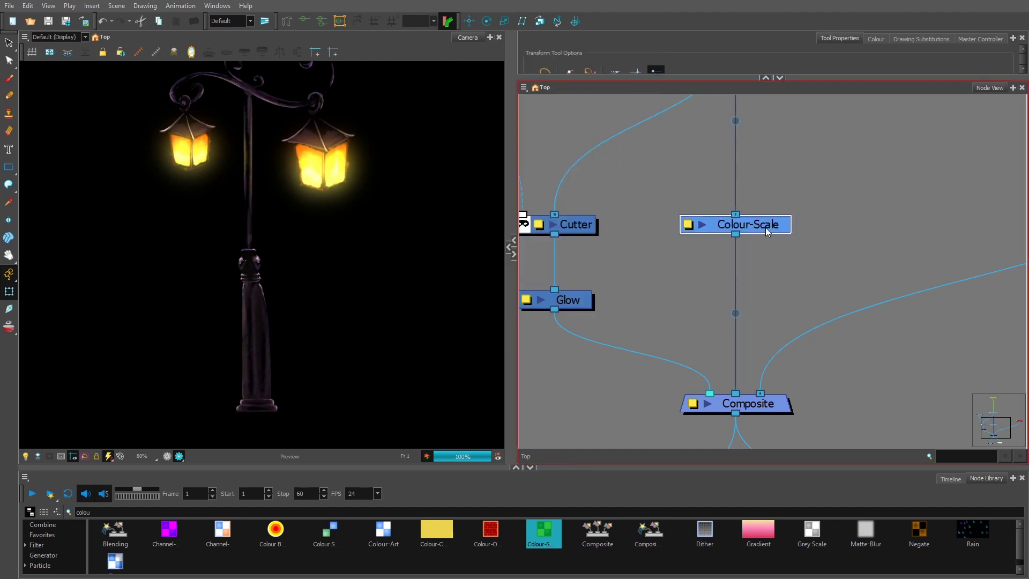
pyautogui.click(358, 223)
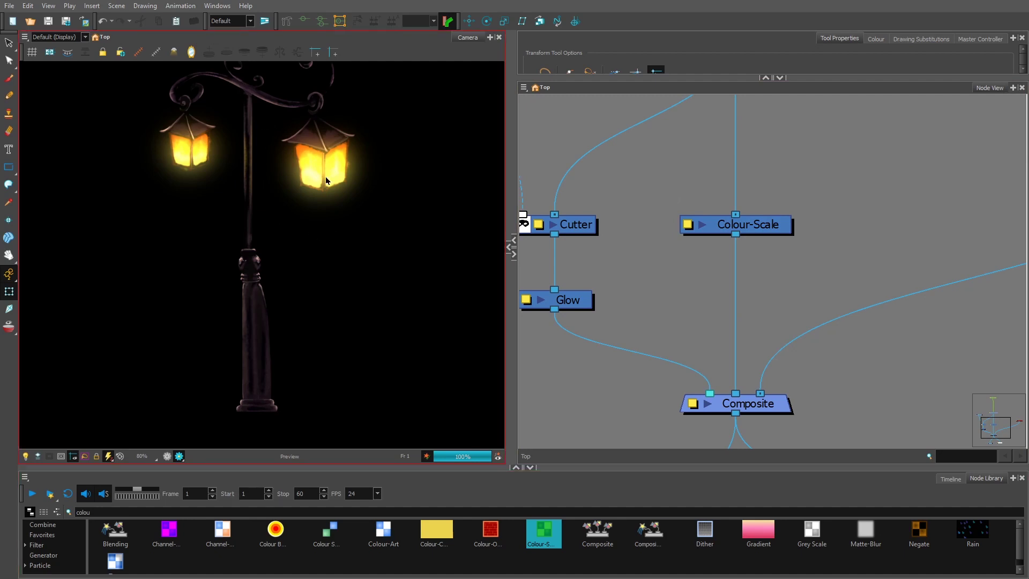
pyautogui.scroll(-3, 370, 316)
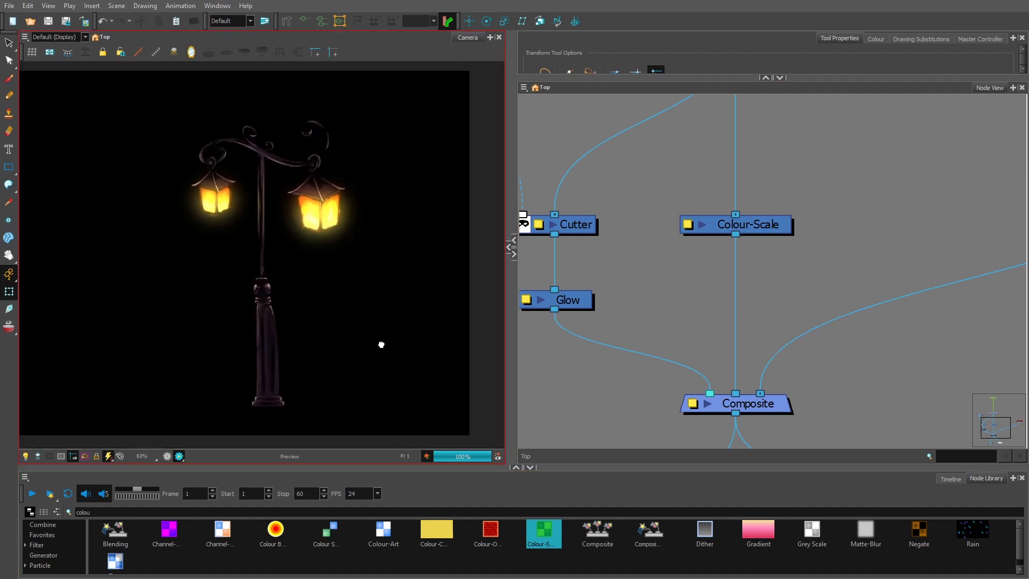